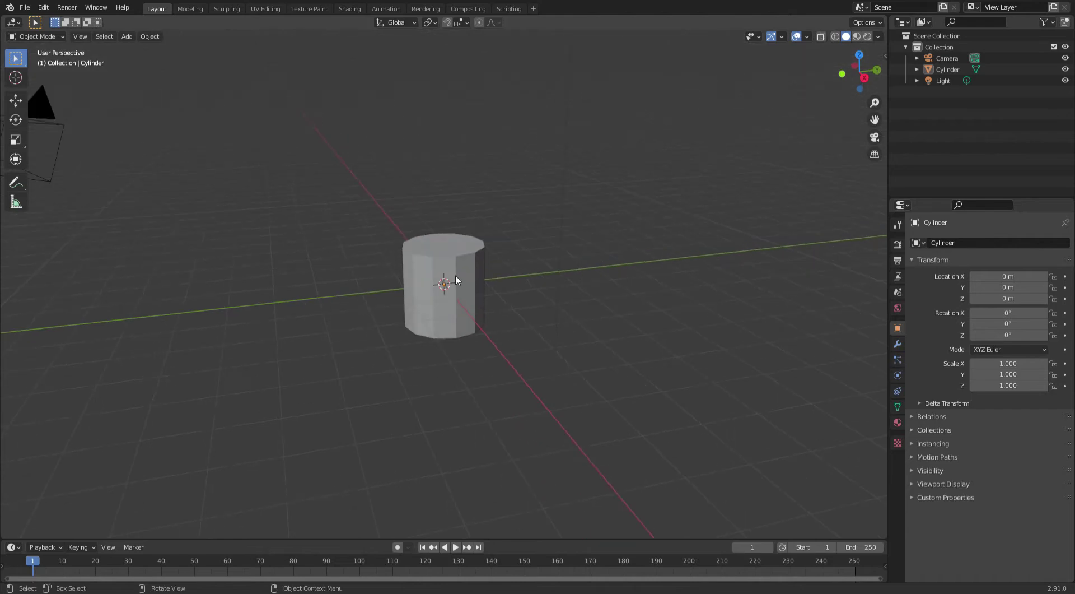
# Step: Stretch the cylinder vertically to a Z scale of 1.310 and move it up about 2 m
pyautogui.click(455, 275)
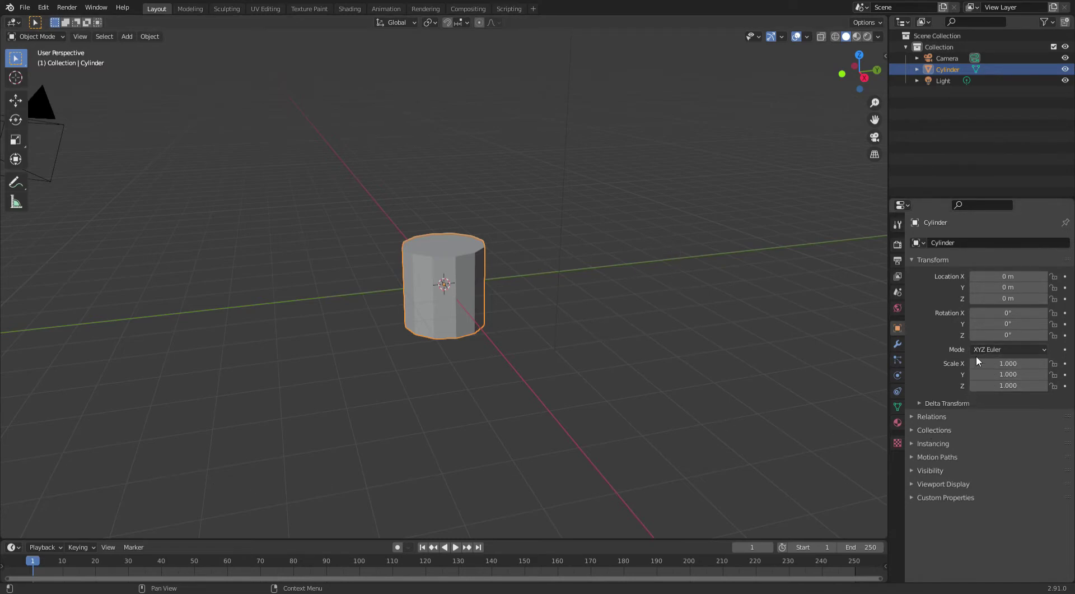
pyautogui.moveTo(1005, 385); pyautogui.dragTo(1043, 387)
pyautogui.press('g')
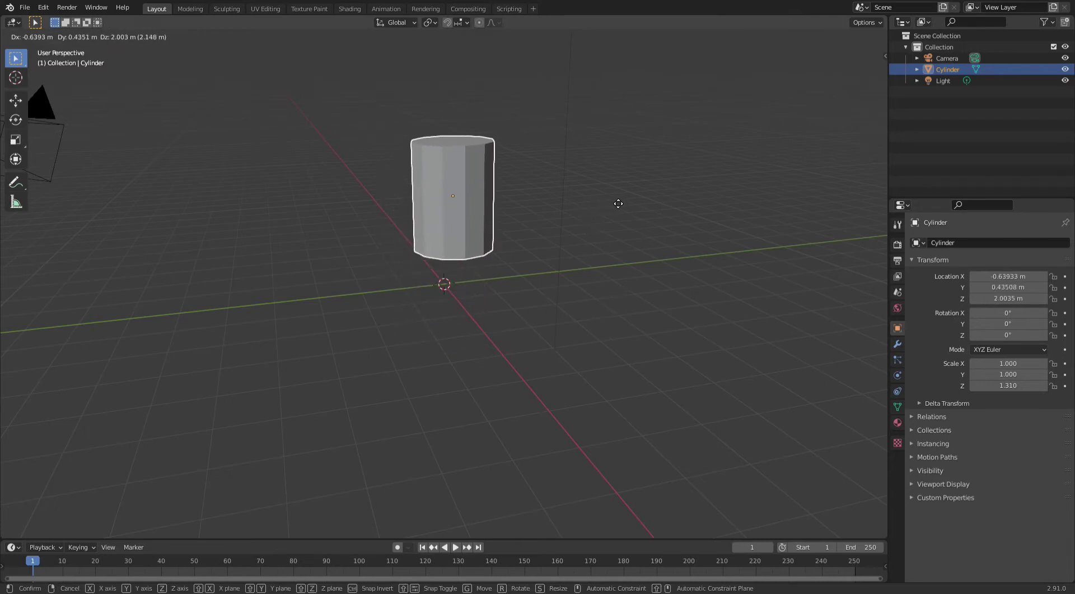
pyautogui.click(585, 194)
pyautogui.moveTo(562, 223); pyautogui.dragTo(560, 345, button='middle')
pyautogui.keyDown('shift'); pyautogui.moveTo(524, 247); pyautogui.dragTo(531, 346, button='middle'); pyautogui.keyUp('shift')
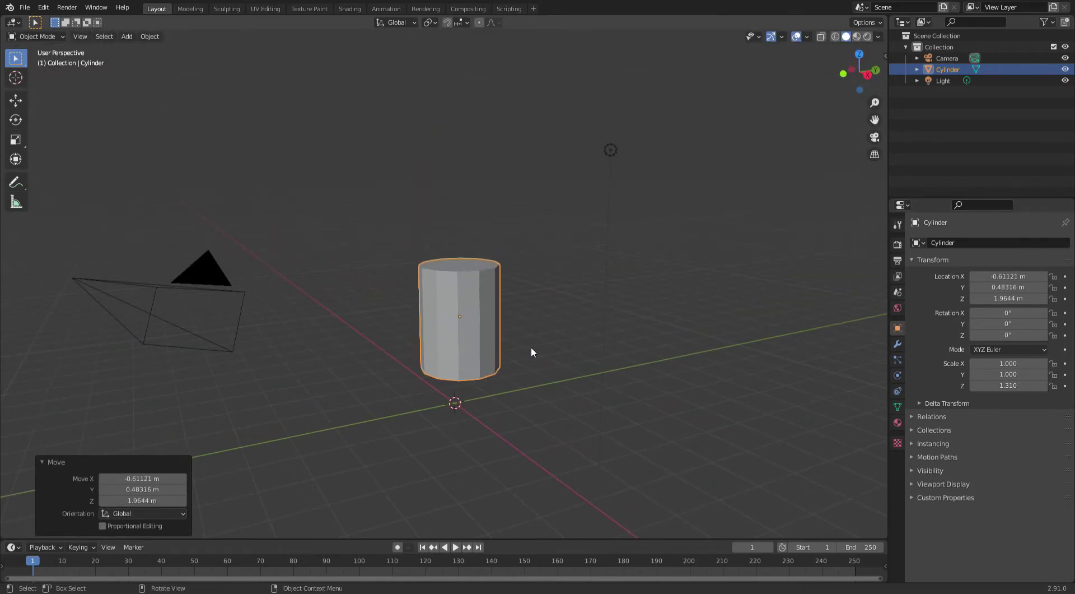
# Step: Set the cylinder's Z scale to 1.340 and lower it to a Z location of about 1.7 m
pyautogui.scroll(1, 538, 325)
pyautogui.press('g')
pyautogui.click(509, 352)
pyautogui.moveTo(1008, 385); pyautogui.dragTo(1014, 385)
pyautogui.moveTo(829, 390); pyautogui.dragTo(570, 360, button='middle')
pyautogui.press('g')
pyautogui.click(565, 369)
# Step: In Edit Mode, add two evenly spaced horizontal loop cuts around the cylinder without sliding them
pyautogui.press('Tab')
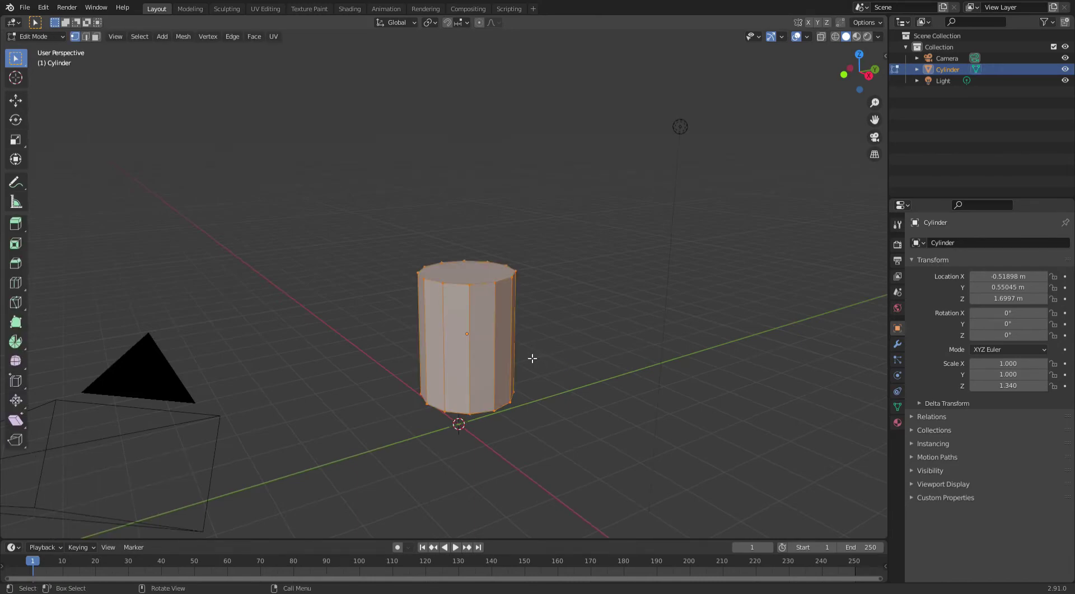
pyautogui.hotkey('ctrl', 'r')
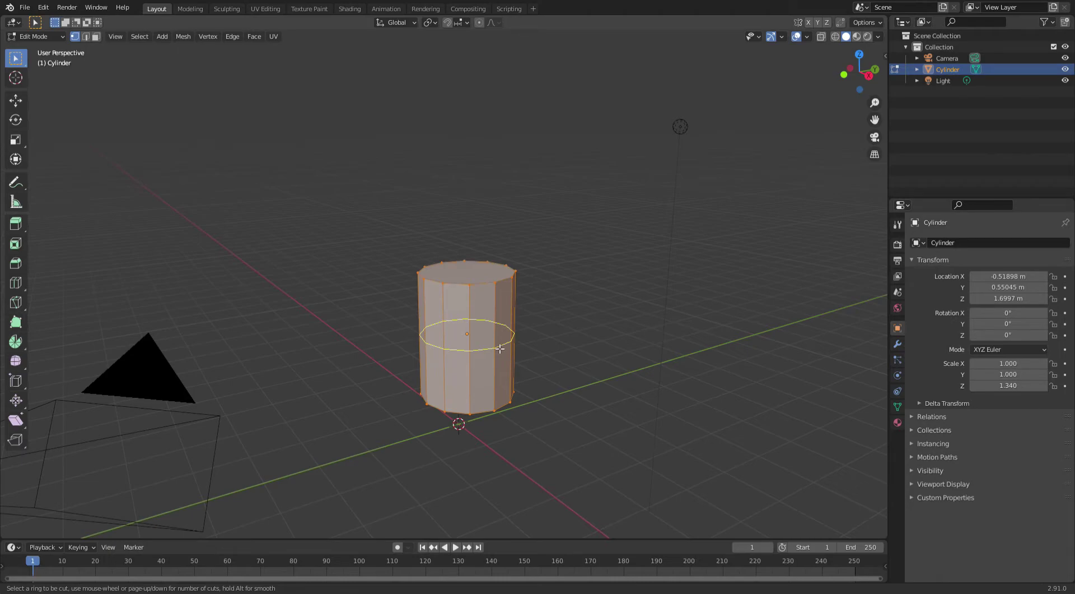
pyautogui.scroll(1, 500, 348)
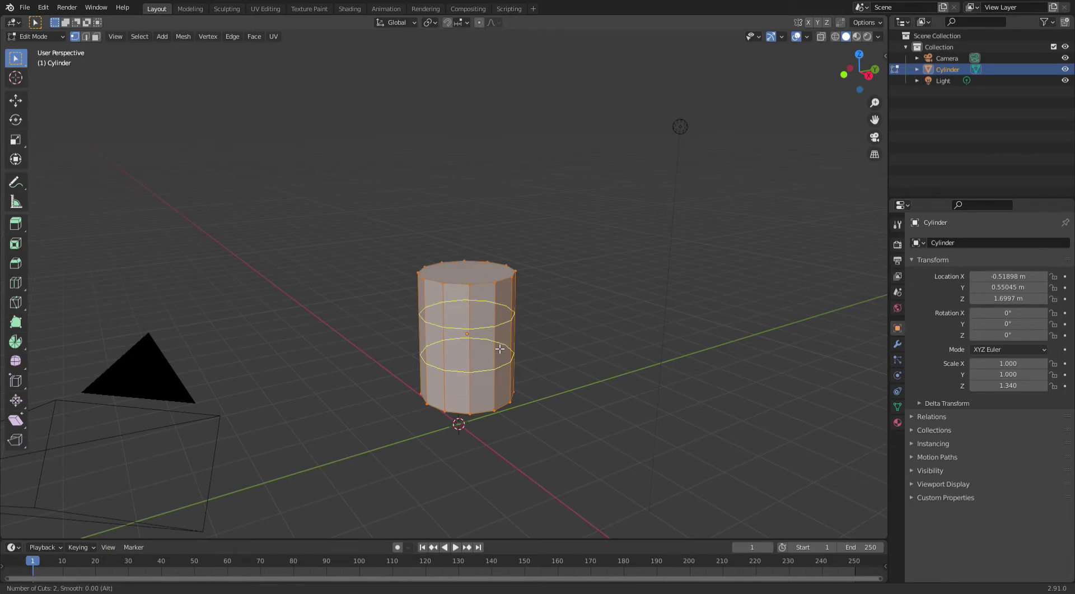
pyautogui.click(500, 348)
pyautogui.rightClick(548, 343)
pyautogui.moveTo(547, 343)
pyautogui.mouseDown(button='middle')
pyautogui.moveTo(552, 312)
pyautogui.moveTo(550, 333)
pyautogui.mouseUp(button='middle')
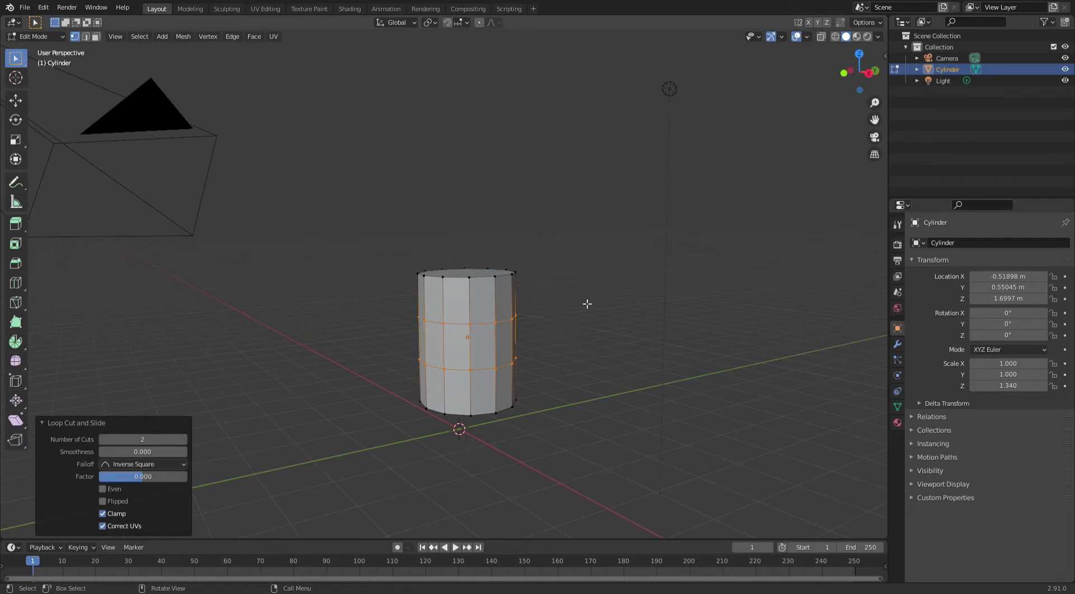
# Step: Scale the two middle loops outward by about 1.1 to bulge the barrel, and return to Object Mode
pyautogui.press('s')
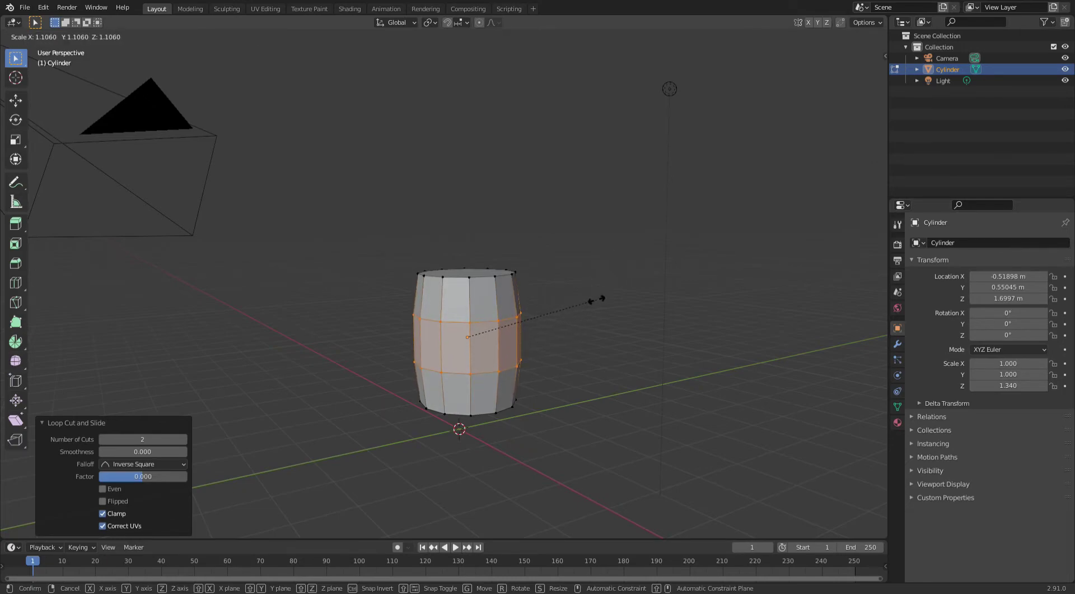
pyautogui.click(600, 303)
pyautogui.moveTo(600, 302)
pyautogui.mouseDown(button='middle')
pyautogui.moveTo(549, 312)
pyautogui.moveTo(532, 287)
pyautogui.moveTo(603, 297)
pyautogui.moveTo(552, 305)
pyautogui.moveTo(516, 276)
pyautogui.moveTo(636, 293)
pyautogui.moveTo(559, 304)
pyautogui.moveTo(607, 312)
pyautogui.moveTo(619, 331)
pyautogui.moveTo(588, 320)
pyautogui.moveTo(552, 338)
pyautogui.moveTo(601, 314)
pyautogui.mouseUp(button='middle')
pyautogui.press('Tab')
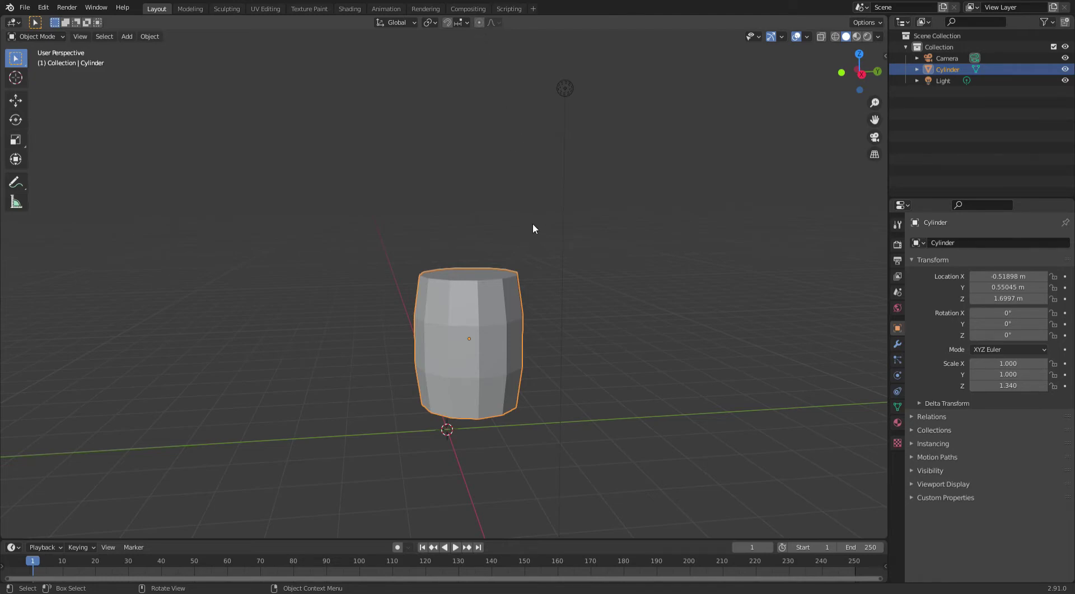
# Step: Move the barrel to about X -0.47 m, Y 0.75 m, Z 1.57 m
pyautogui.moveTo(628, 243)
pyautogui.mouseDown(button='middle')
pyautogui.moveTo(610, 231)
pyautogui.moveTo(625, 245)
pyautogui.mouseUp(button='middle')
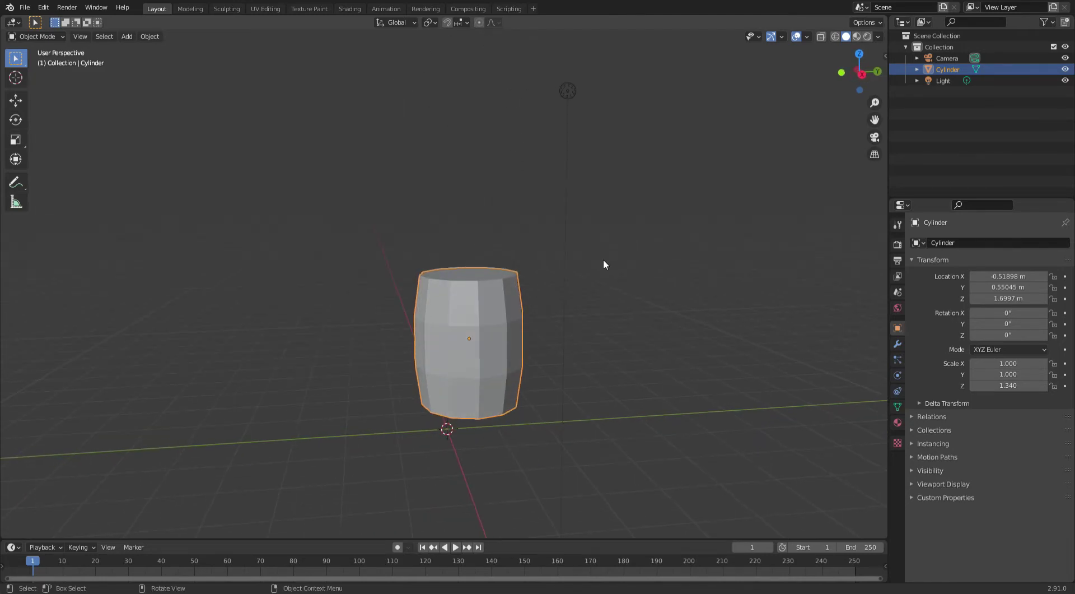
pyautogui.press('g')
pyautogui.click(505, 319)
pyautogui.moveTo(661, 307); pyautogui.dragTo(649, 306, button='middle')
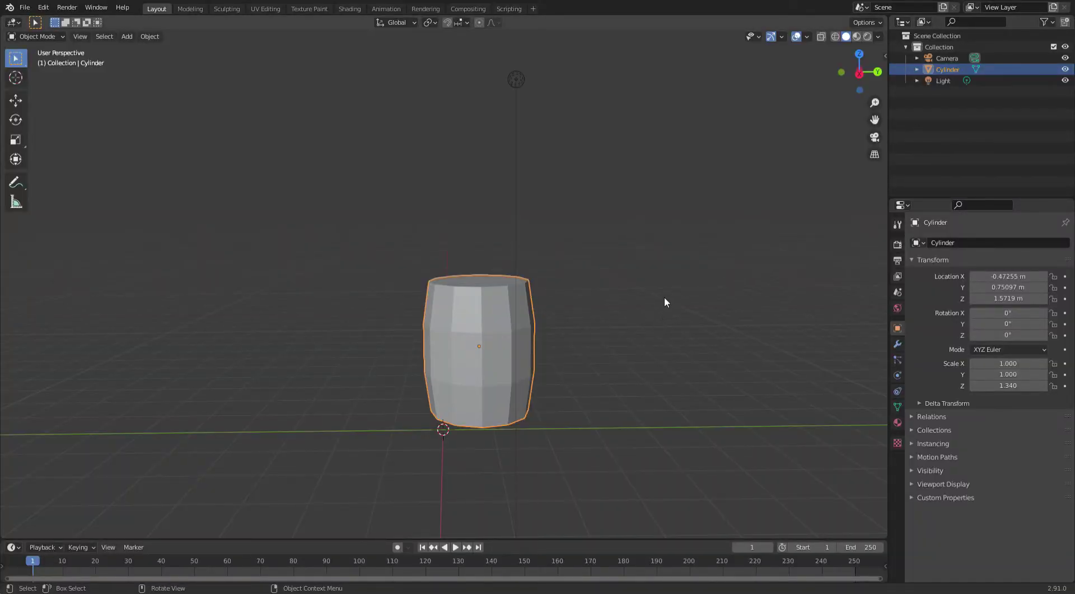
# Step: Add two loop cuts inside the barrel's middle section, one close to its upper edge and one close to its lower edge
pyautogui.press('Tab')
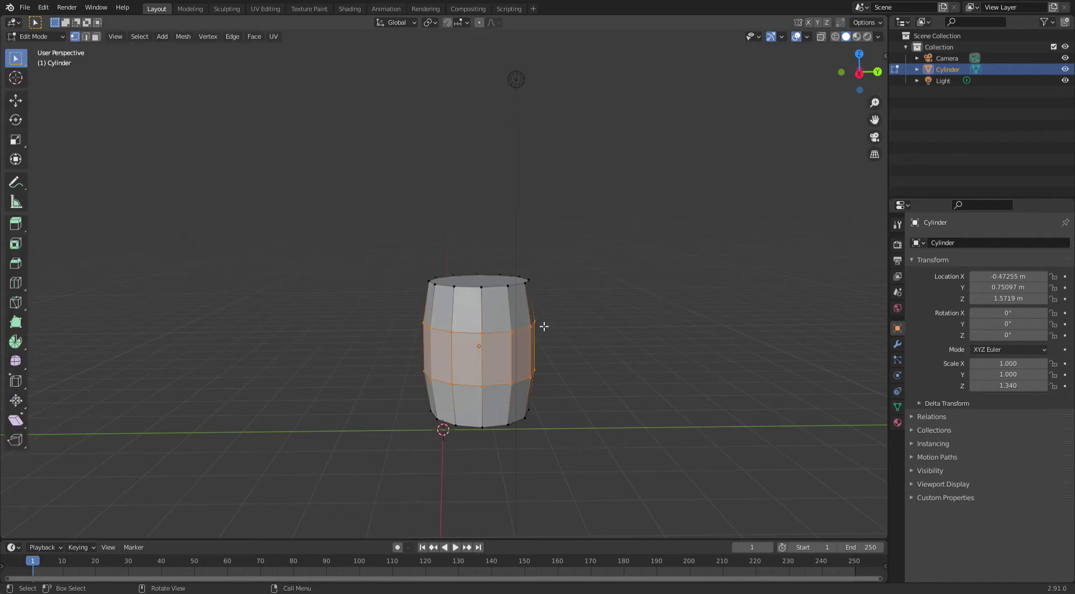
pyautogui.hotkey('ctrl', 'r')
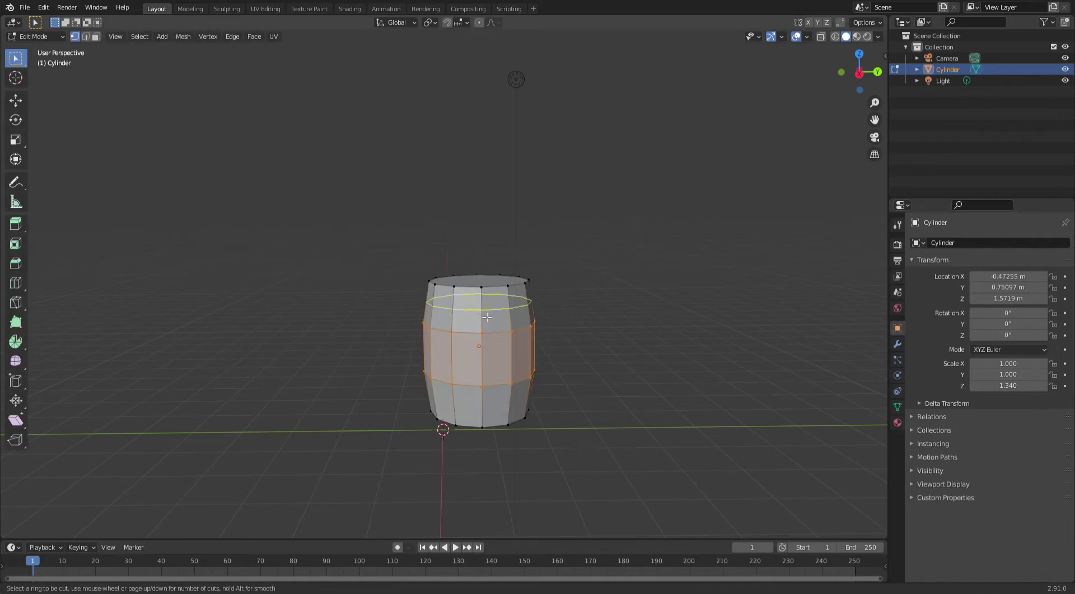
pyautogui.click(486, 357)
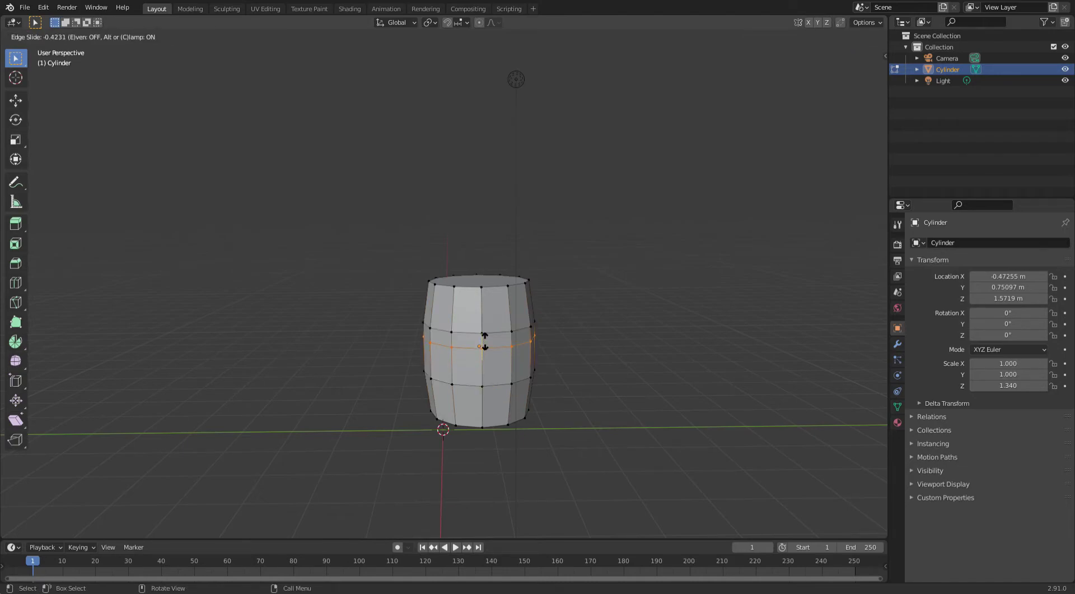
pyautogui.click(485, 340)
pyautogui.hotkey('ctrl', 'r')
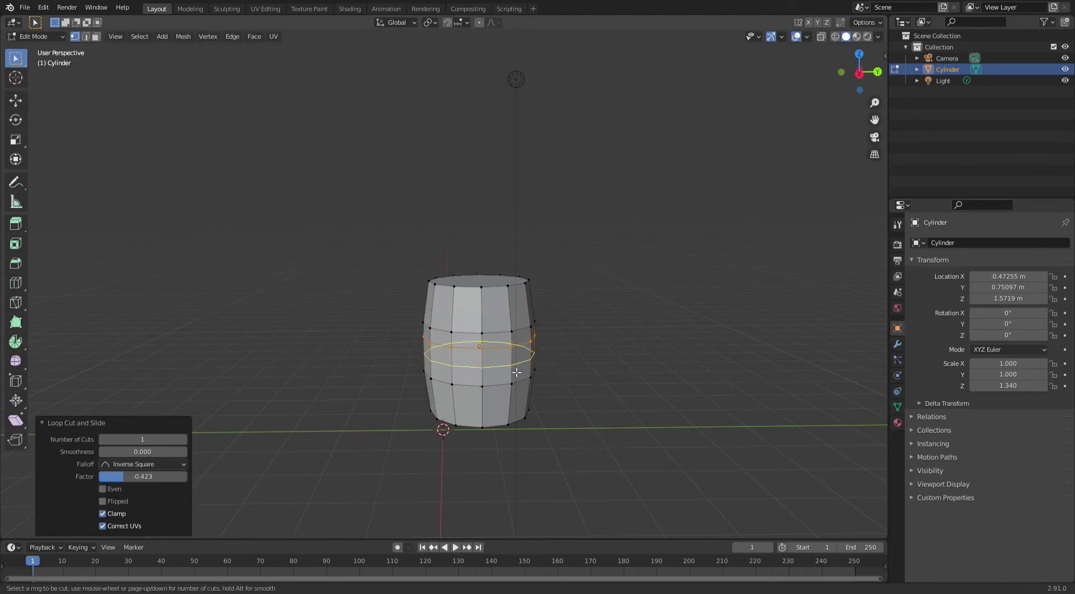
pyautogui.click(516, 371)
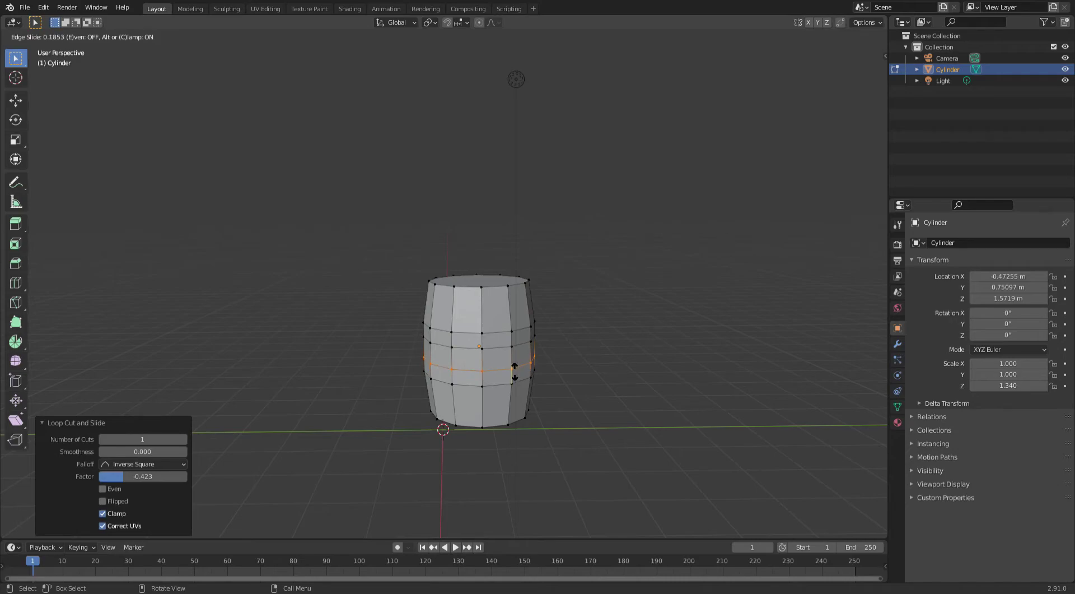
pyautogui.click(514, 371)
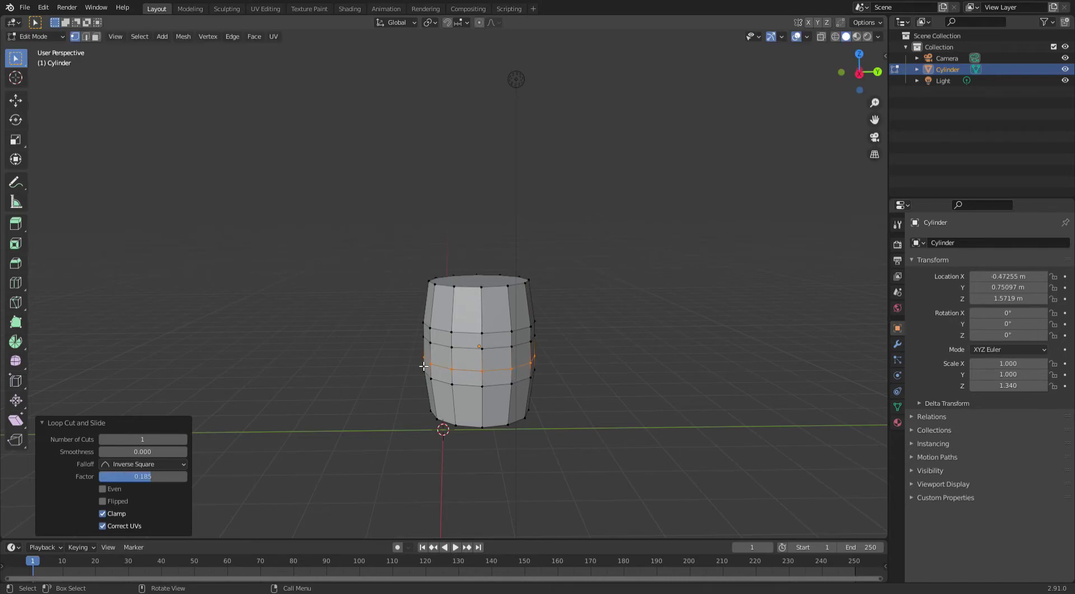
# Step: Add one loop cut near the barrel's top rim and one near its bottom rim, each slid about 0.389 toward the rim
pyautogui.hotkey('ctrl', 'r')
pyautogui.click(492, 312)
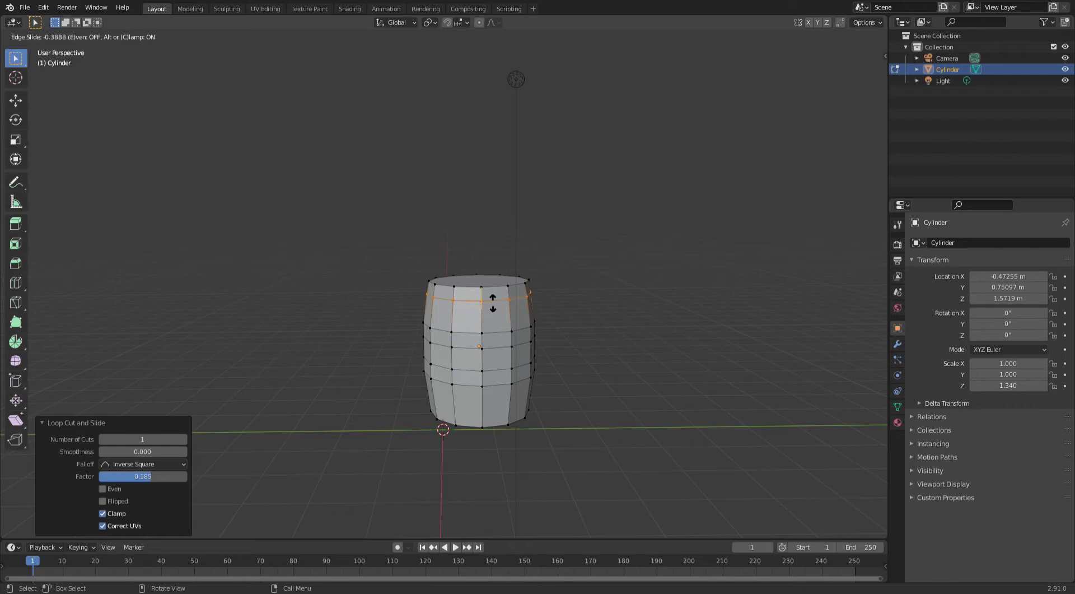
pyautogui.click(496, 307)
pyautogui.hotkey('ctrl', 'r')
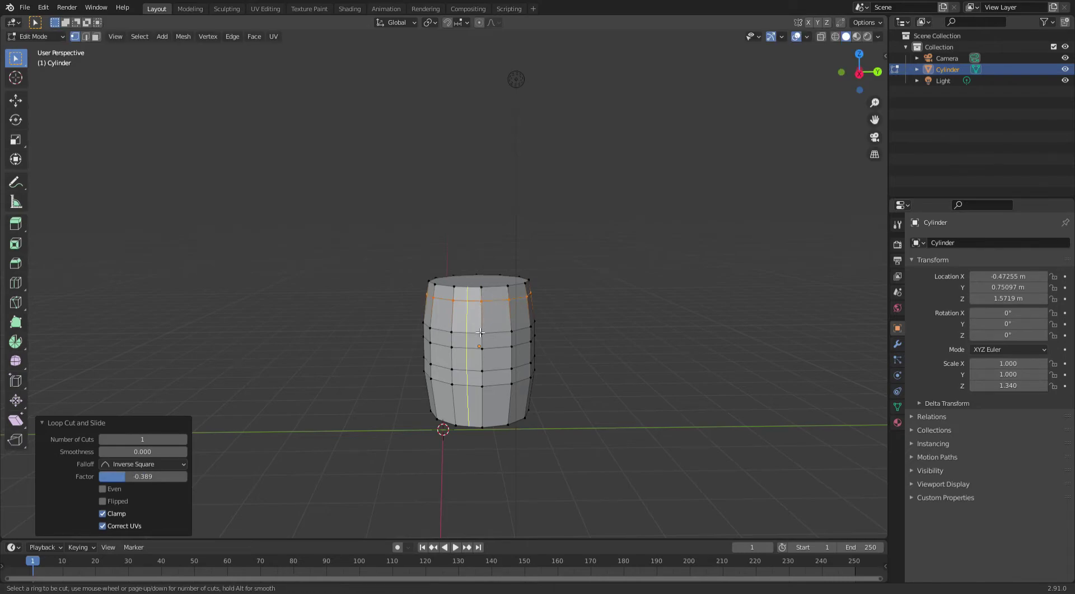
pyautogui.click(483, 402)
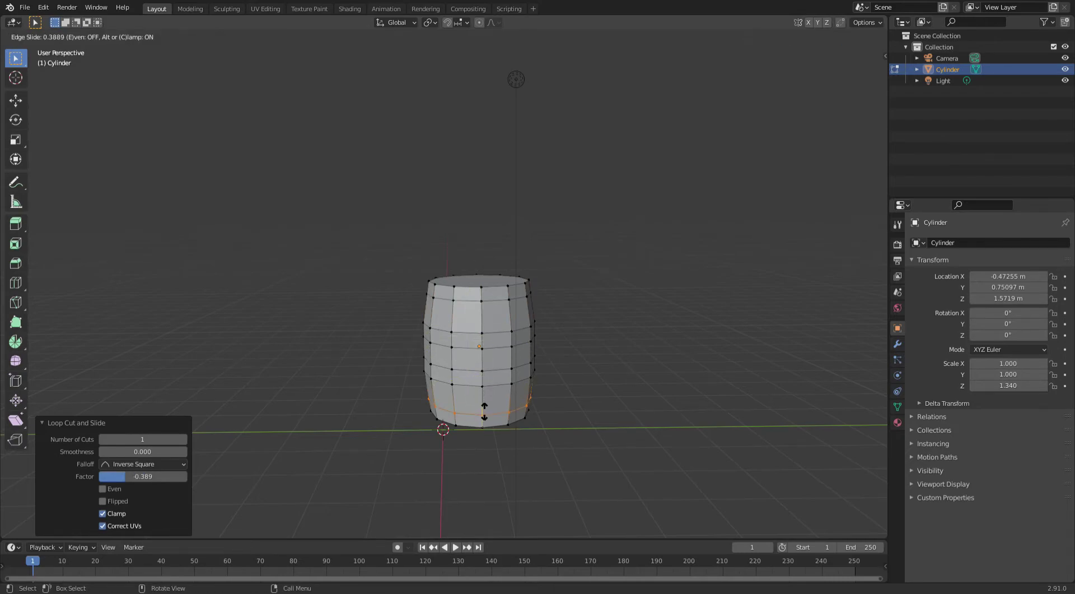
pyautogui.click(486, 410)
pyautogui.moveTo(577, 382); pyautogui.dragTo(571, 403, button='middle')
pyautogui.press('Tab')
pyautogui.moveTo(624, 343); pyautogui.dragTo(627, 336, button='middle')
# Step: Switch to face selection in Edit Mode and inset the barrel's top and bottom faces by about 0.188 m
pyautogui.press('Tab')
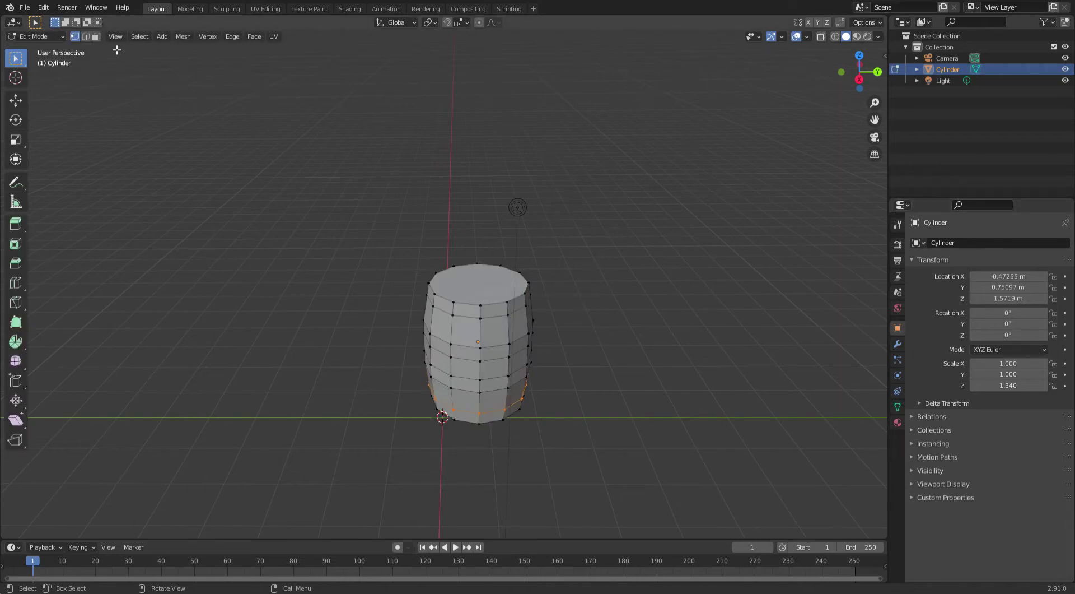
pyautogui.press('3')
pyautogui.press('1')
pyautogui.click(87, 38)
pyautogui.click(95, 37)
pyautogui.click(492, 289)
pyautogui.moveTo(633, 254); pyautogui.dragTo(636, 322, button='middle')
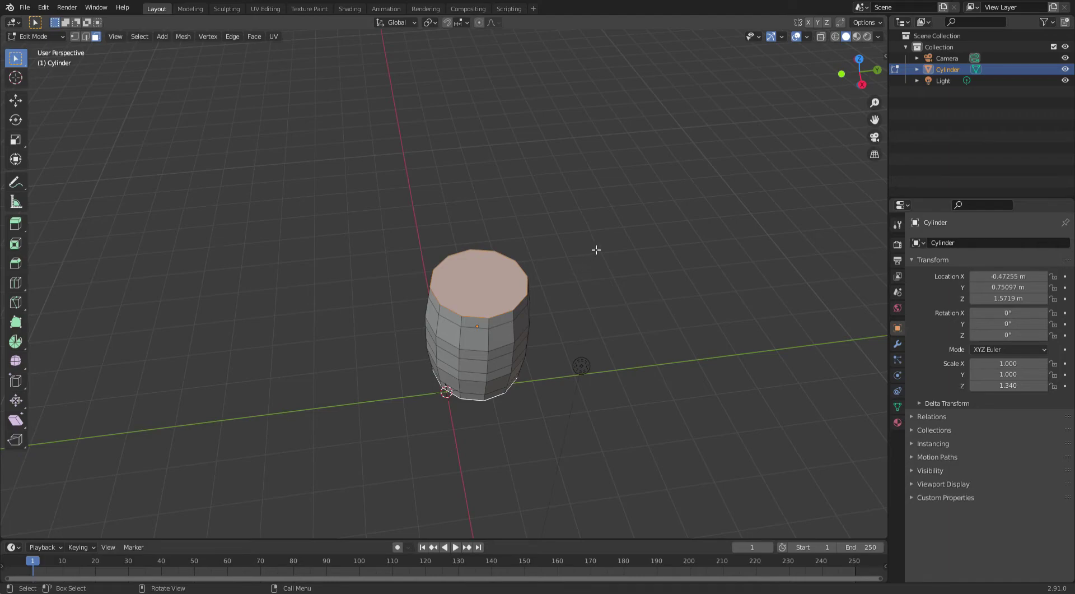
pyautogui.press('i')
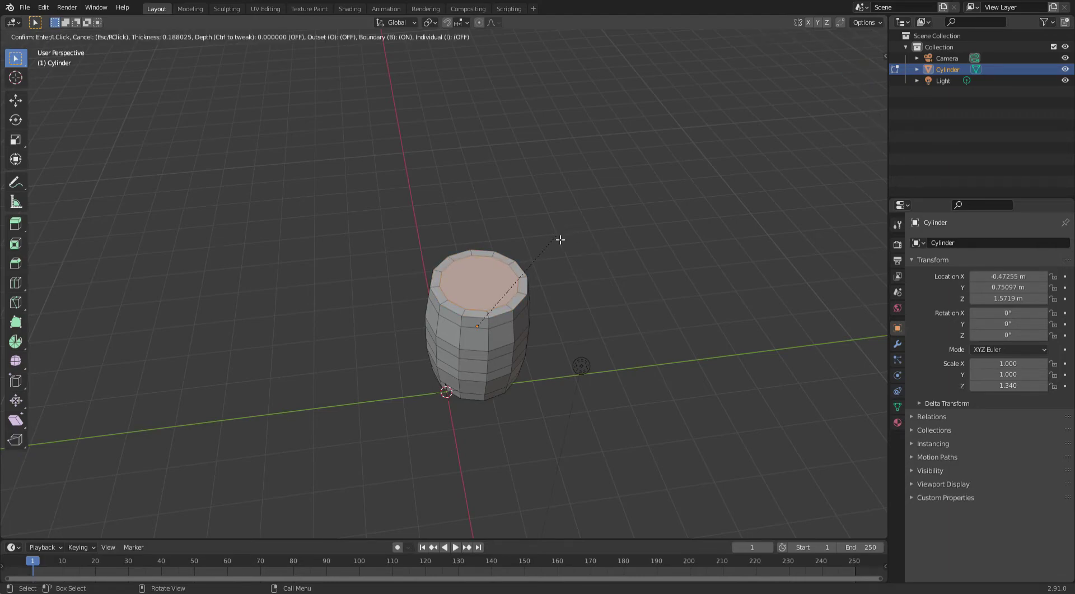
pyautogui.click(560, 240)
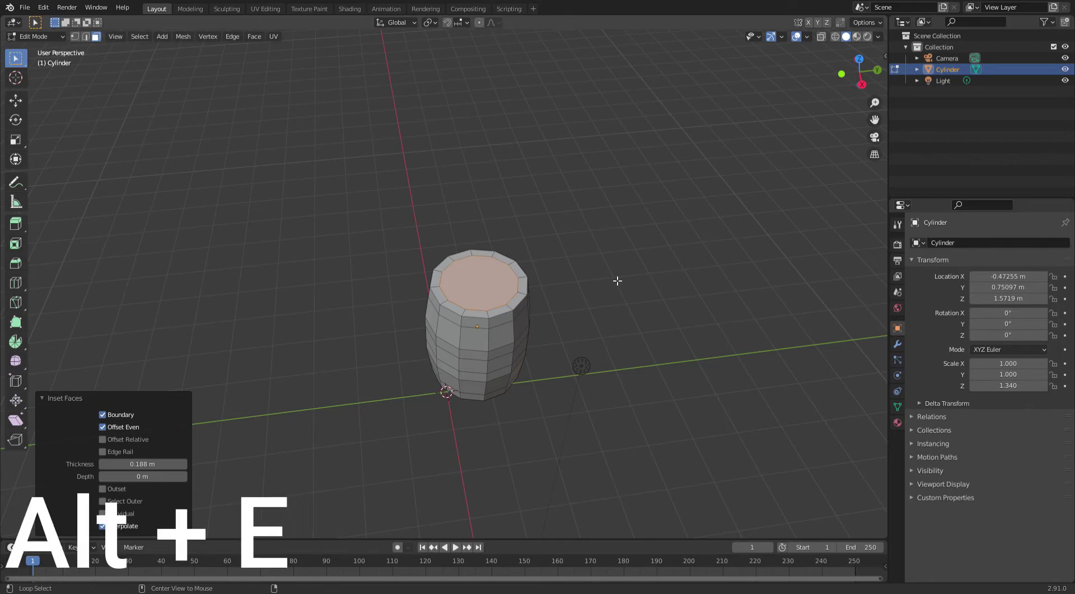
# Step: Extrude the inset top and bottom faces along their normals about 0.121 m into the barrel
pyautogui.hotkey('alt', 'e')
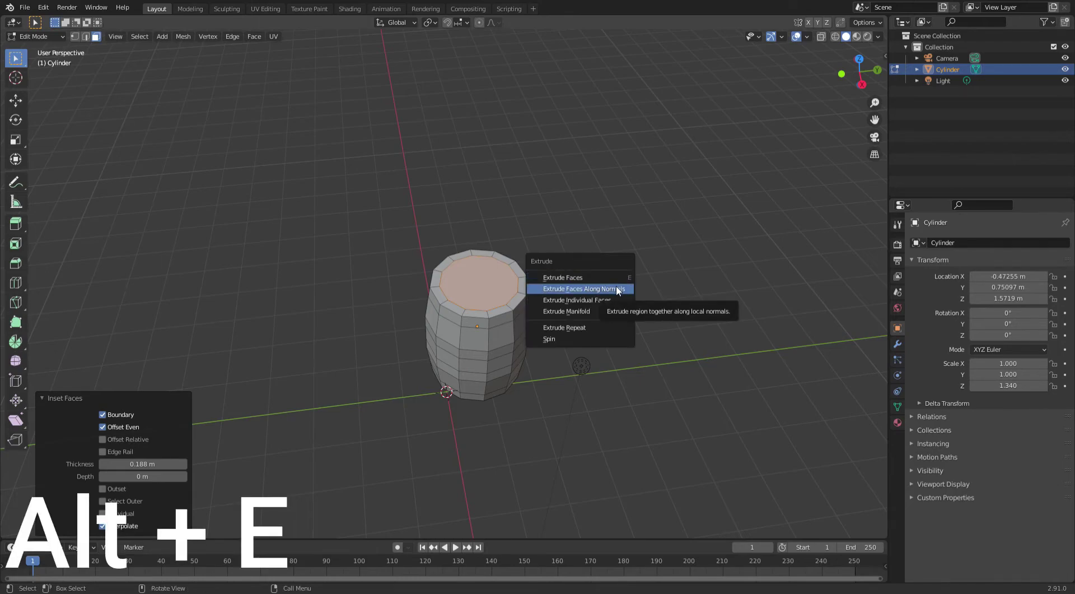
pyautogui.click(618, 289)
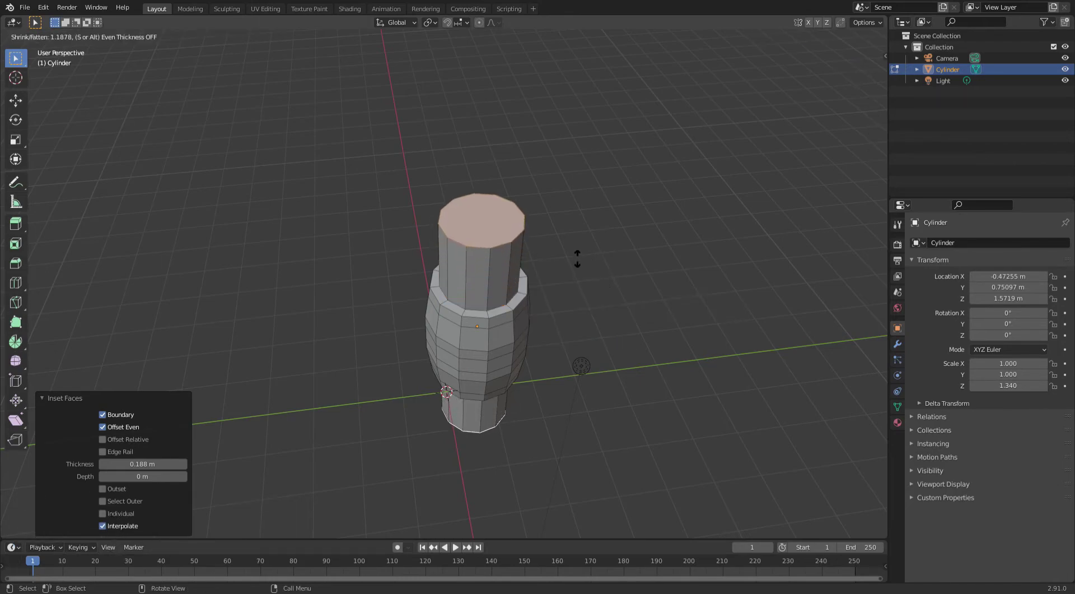
pyautogui.click(592, 289)
pyautogui.moveTo(592, 271); pyautogui.dragTo(694, 288, button='middle')
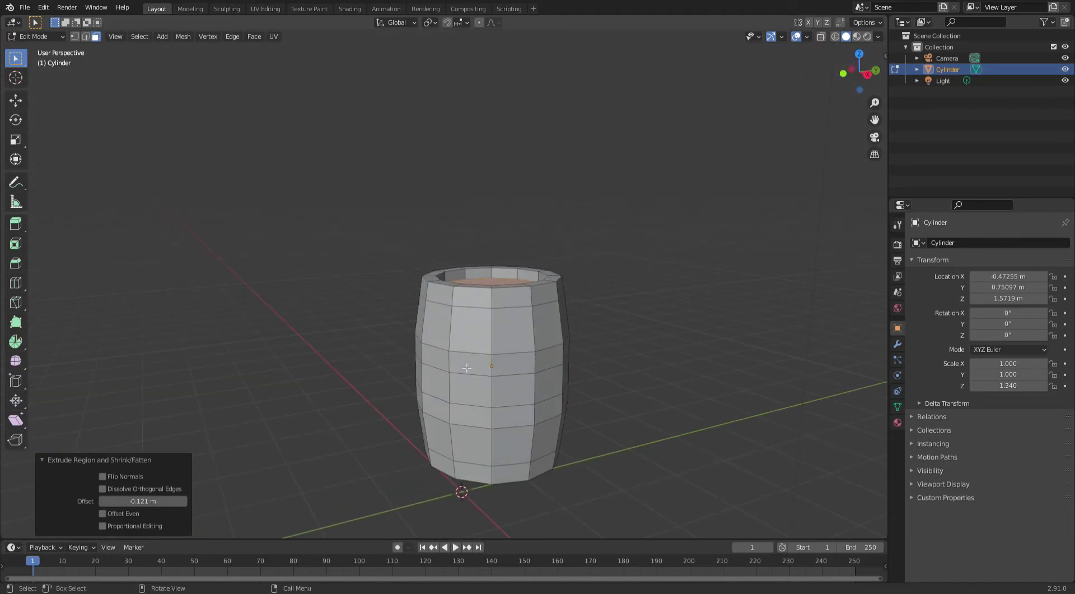
# Step: Select the full ring of faces forming the upper narrow band around the barrel's middle
pyautogui.click(493, 364)
pyautogui.keyDown('alt'); pyautogui.click(555, 363); pyautogui.keyUp('alt')
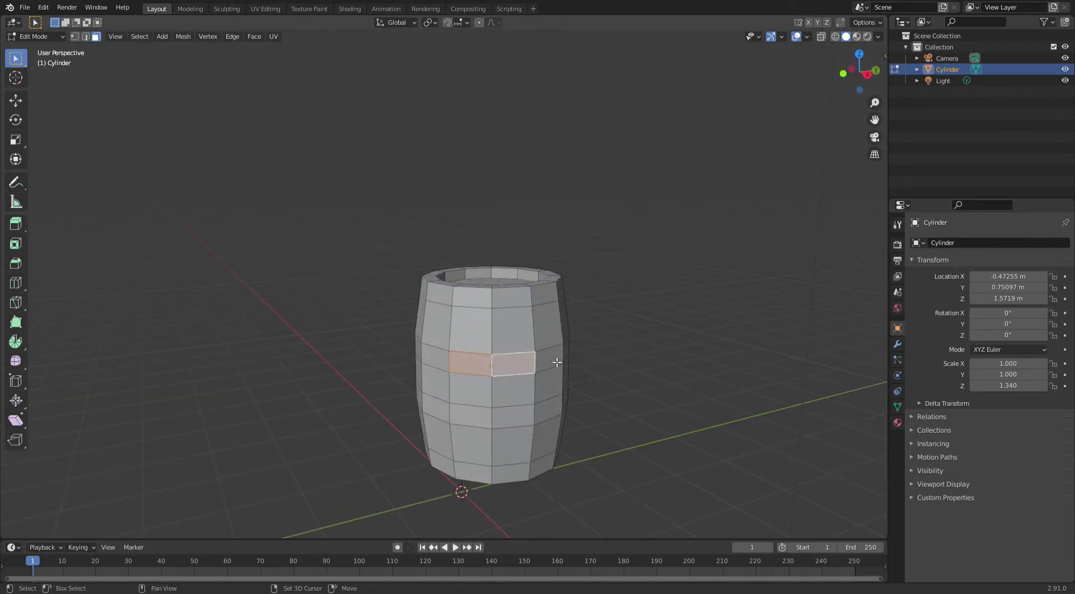
pyautogui.moveTo(555, 362); pyautogui.dragTo(476, 364, button='middle')
pyautogui.click(451, 375)
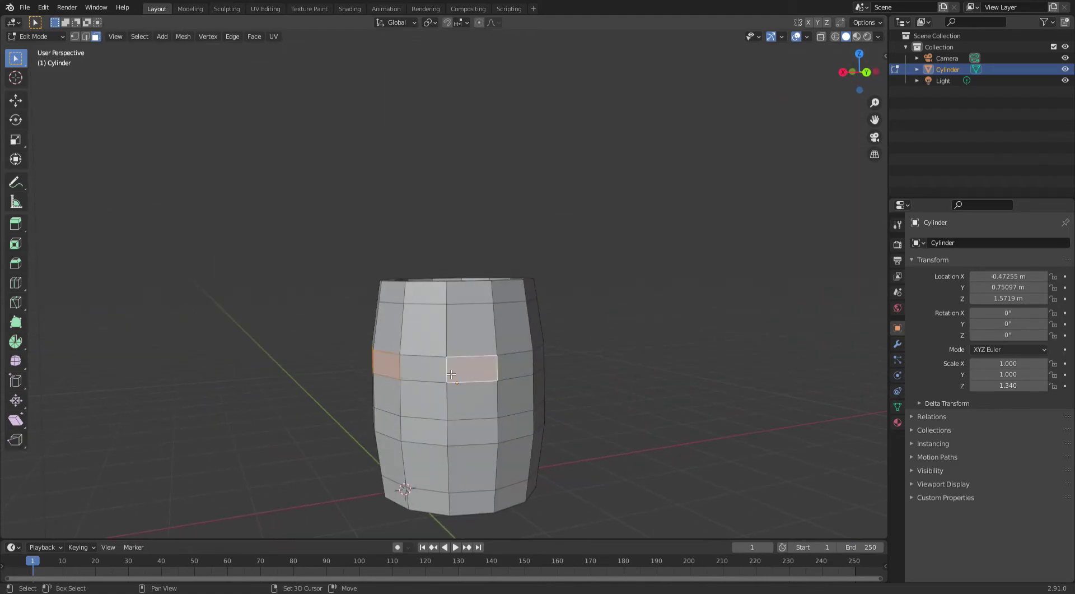
pyautogui.keyDown('shift'); pyautogui.click(522, 370); pyautogui.keyUp('shift')
pyautogui.keyDown('shift'); pyautogui.click(424, 368); pyautogui.keyUp('shift')
pyautogui.moveTo(580, 297); pyautogui.dragTo(448, 308, button='middle')
pyautogui.keyDown('shift'); pyautogui.click(365, 365); pyautogui.keyUp('shift')
pyautogui.keyDown('shift'); pyautogui.click(408, 368); pyautogui.keyUp('shift')
pyautogui.keyDown('shift'); pyautogui.click(450, 363); pyautogui.keyUp('shift')
pyautogui.moveTo(532, 322); pyautogui.dragTo(384, 315, button='middle')
pyautogui.keyDown('shift'); pyautogui.click(400, 350); pyautogui.keyUp('shift')
pyautogui.keyDown('shift'); pyautogui.click(437, 351); pyautogui.keyUp('shift')
pyautogui.keyDown('shift'); pyautogui.click(477, 350); pyautogui.keyUp('shift')
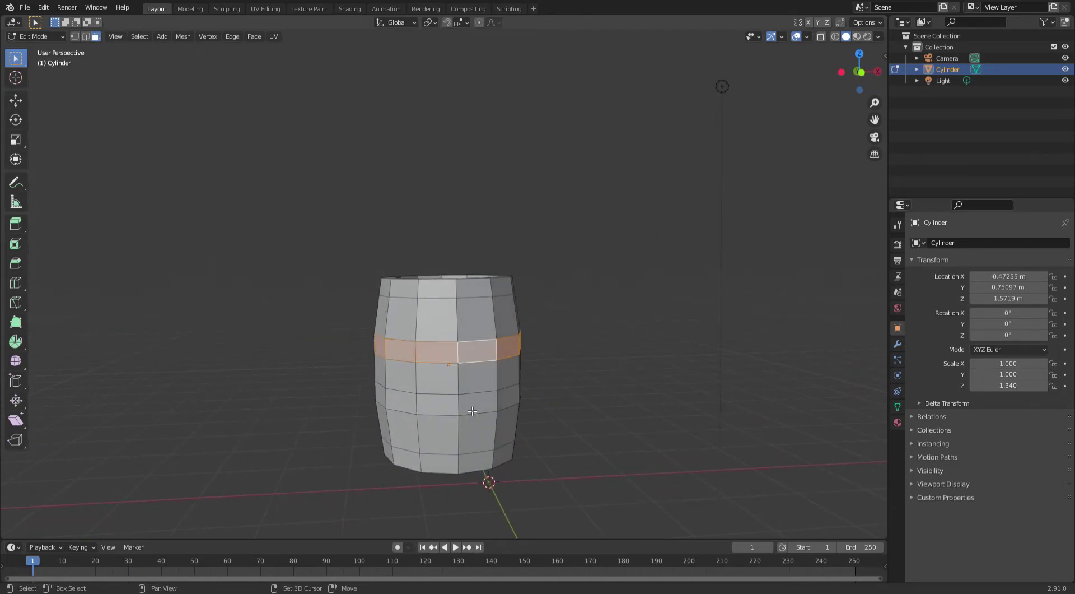
# Step: Add the full ring of faces of the lower narrow band to the selection
pyautogui.keyDown('shift'); pyautogui.click(477, 403); pyautogui.keyUp('shift')
pyautogui.keyDown('shift'); pyautogui.click(437, 404); pyautogui.keyUp('shift')
pyautogui.moveTo(605, 317); pyautogui.dragTo(481, 336, button='middle')
pyautogui.keyDown('shift'); pyautogui.click(441, 408); pyautogui.keyUp('shift')
pyautogui.keyDown('shift'); pyautogui.click(482, 410); pyautogui.keyUp('shift')
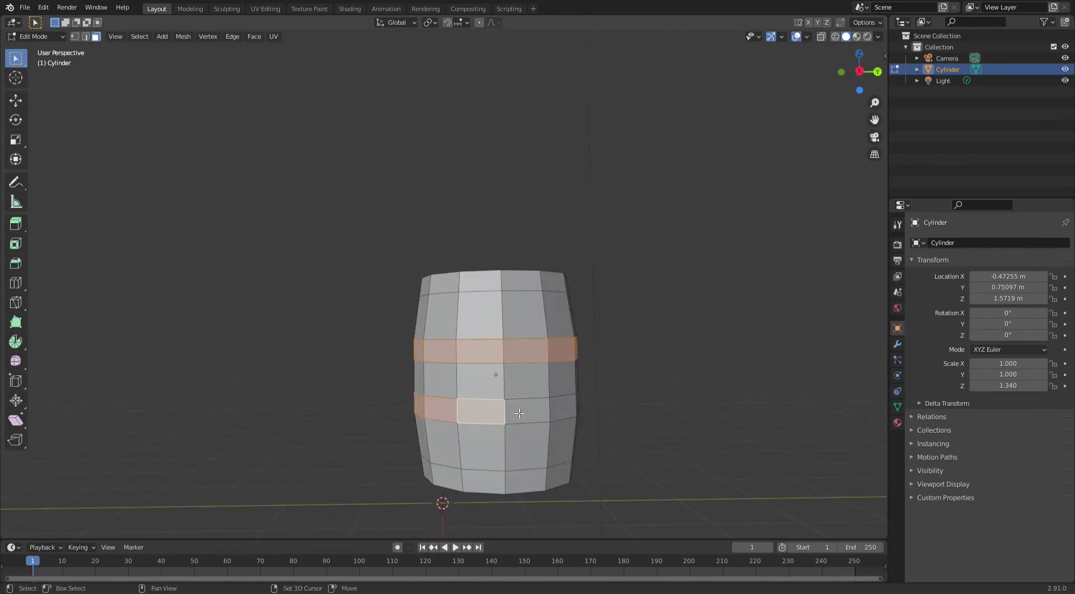
pyautogui.keyDown('shift'); pyautogui.click(527, 410); pyautogui.keyUp('shift')
pyautogui.moveTo(638, 362); pyautogui.dragTo(521, 370, button='middle')
pyautogui.keyDown('shift'); pyautogui.click(341, 417); pyautogui.keyUp('shift')
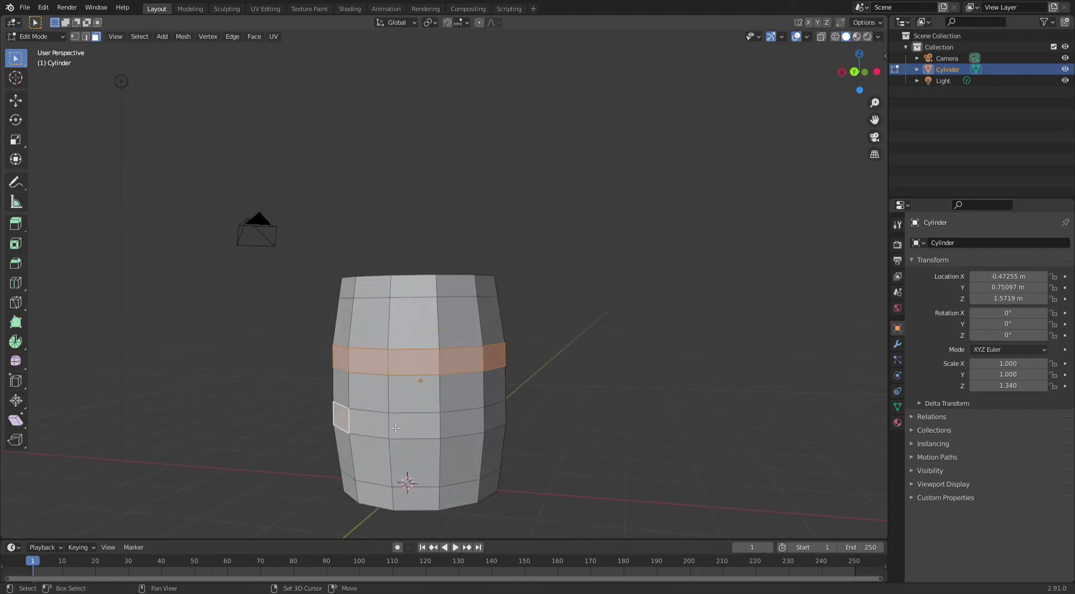
pyautogui.keyDown('shift'); pyautogui.click(403, 426); pyautogui.keyUp('shift')
pyautogui.keyDown('shift'); pyautogui.click(454, 425); pyautogui.keyUp('shift')
pyautogui.keyDown('shift'); pyautogui.click(496, 419); pyautogui.keyUp('shift')
pyautogui.keyDown('shift'); pyautogui.click(381, 427); pyautogui.keyUp('shift')
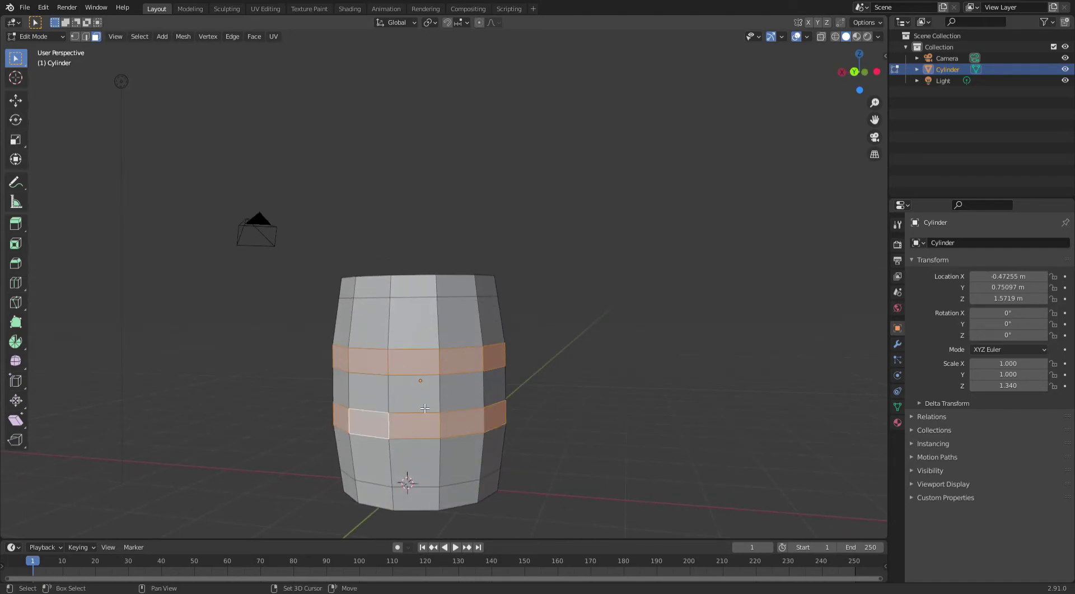
pyautogui.moveTo(381, 427); pyautogui.dragTo(397, 332, button='middle')
pyautogui.keyDown('shift'); pyautogui.click(398, 412); pyautogui.keyUp('shift')
pyautogui.keyDown('shift'); pyautogui.click(436, 410); pyautogui.keyUp('shift')
pyautogui.moveTo(498, 320); pyautogui.dragTo(586, 314, button='middle')
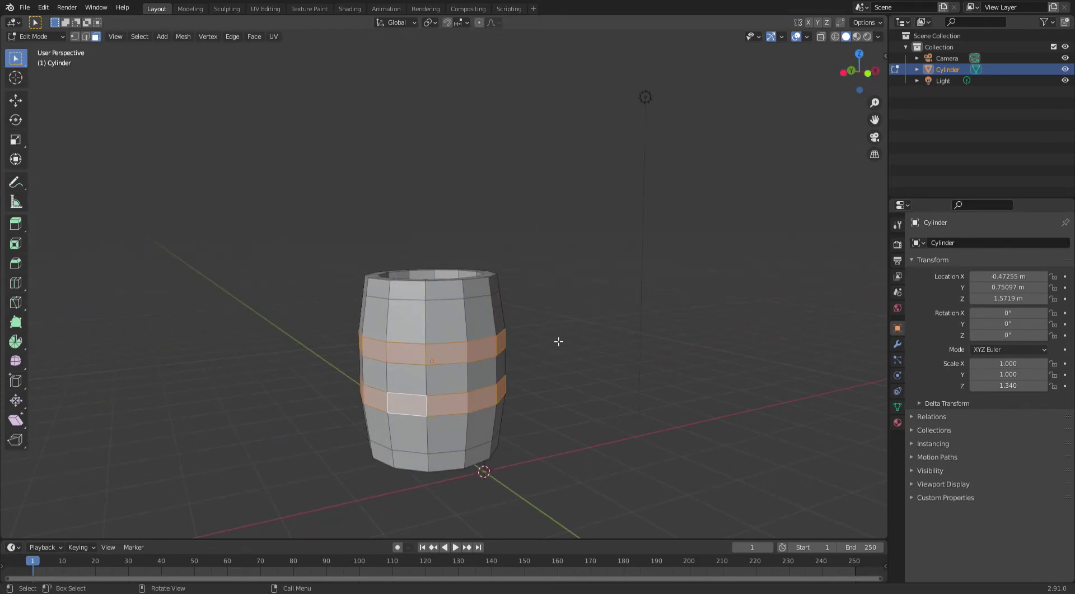
# Step: Extrude the two selected bands of faces outward along their normals by about 0.034 m
pyautogui.hotkey('alt', 'e')
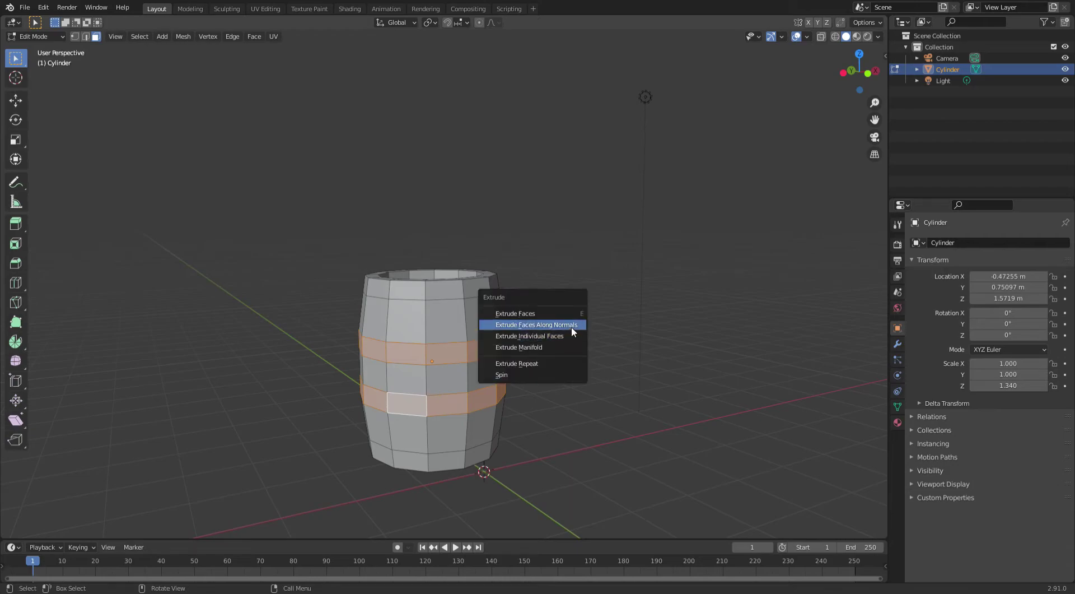
pyautogui.click(571, 326)
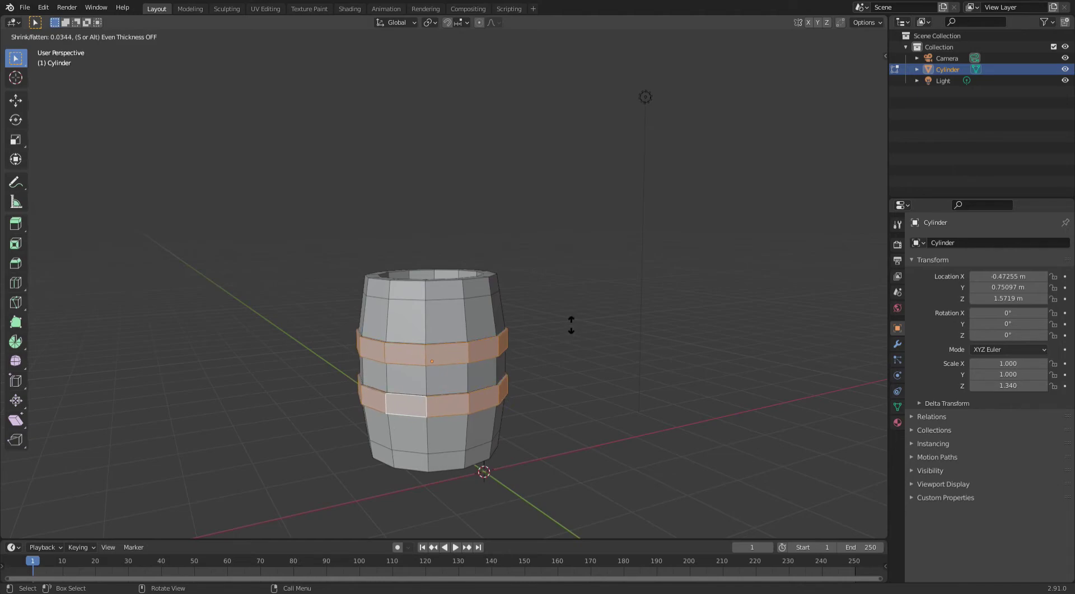
pyautogui.click(571, 324)
pyautogui.moveTo(571, 308); pyautogui.dragTo(549, 336, button='middle')
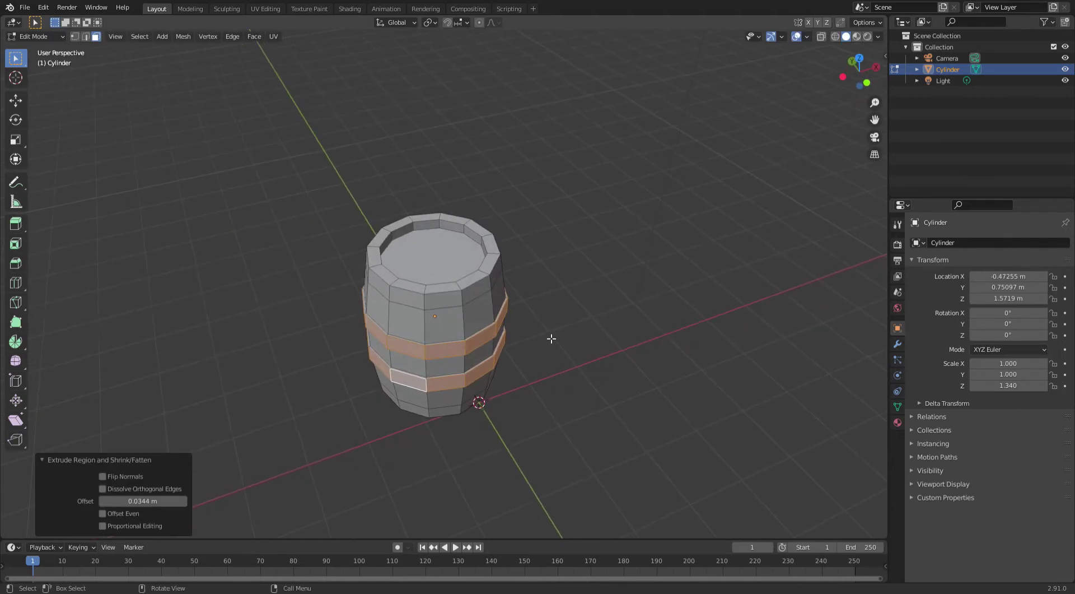
# Step: Separate the two extruded bands from the barrel into their own object and return to Object Mode
pyautogui.scroll(4, 560, 337)
pyautogui.scroll(-3, 579, 361)
pyautogui.moveTo(605, 355); pyautogui.dragTo(569, 339, button='middle')
pyautogui.moveTo(621, 360); pyautogui.dragTo(597, 344, button='middle')
pyautogui.press('p')
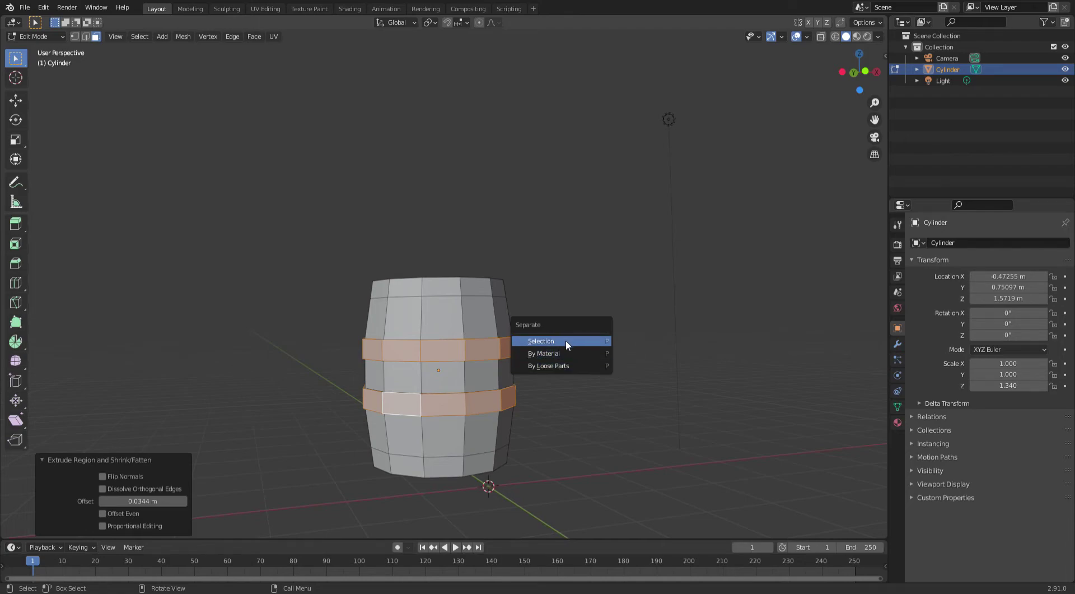
pyautogui.click(565, 341)
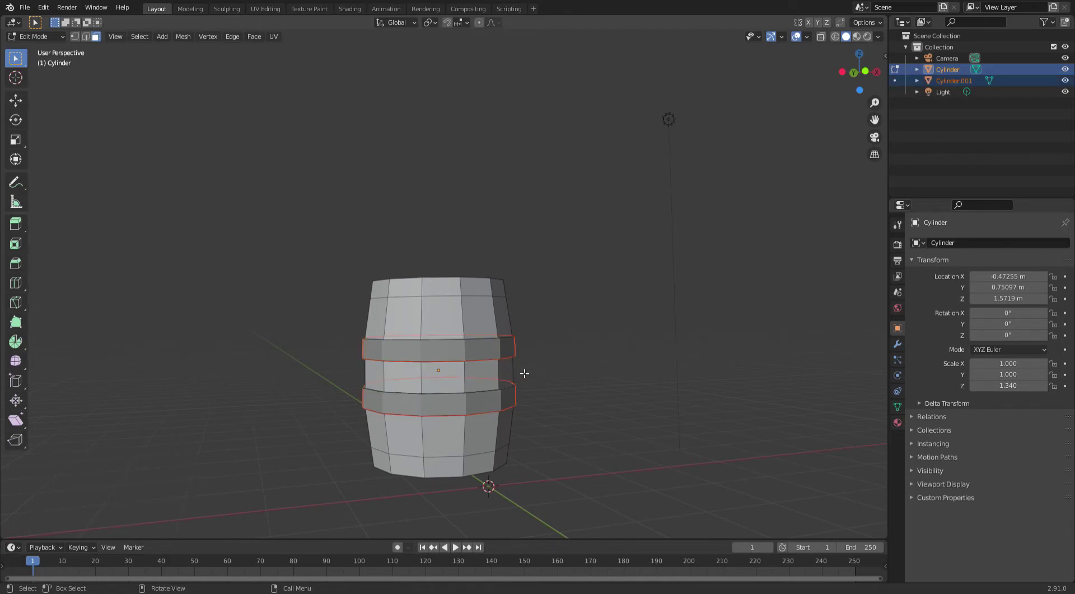
pyautogui.click(460, 303)
pyautogui.press('Tab')
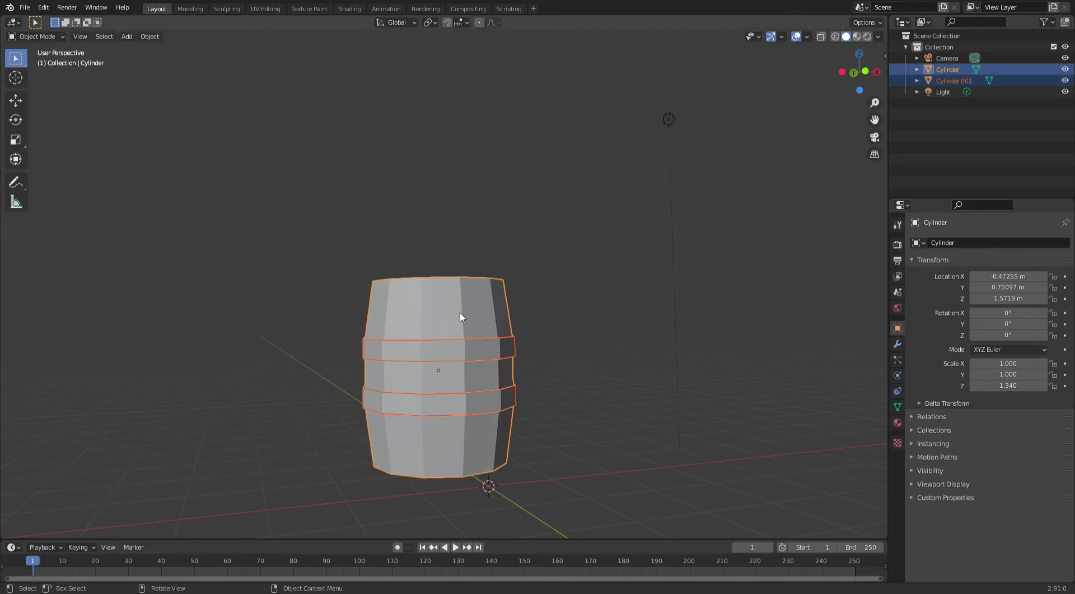
# Step: Check that the body and bands select separately, and switch the viewport shading to Material Preview
pyautogui.click(447, 319)
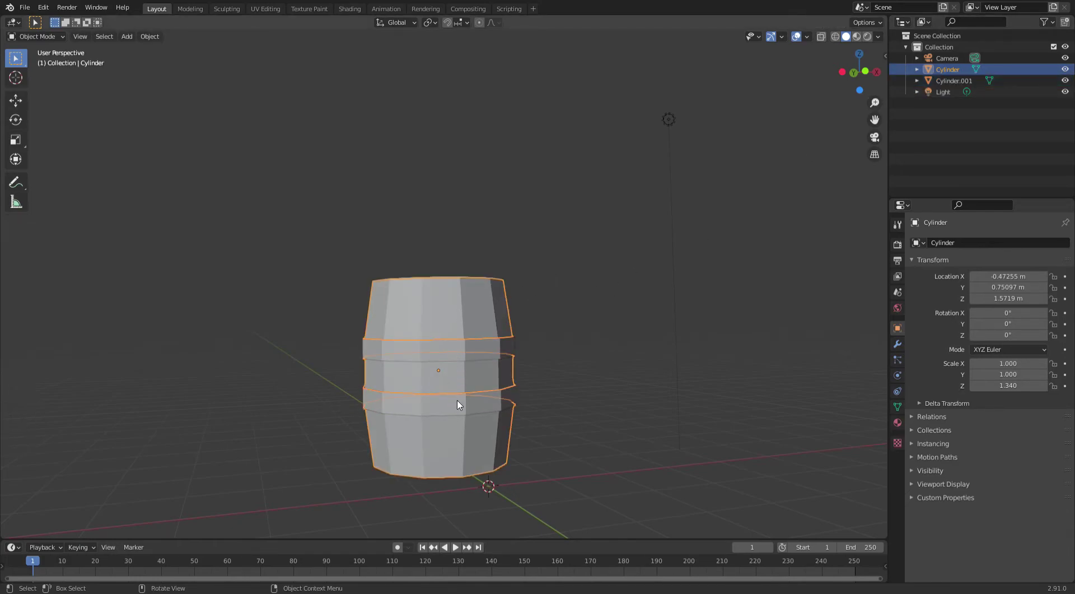
pyautogui.click(454, 412)
pyautogui.moveTo(643, 256); pyautogui.dragTo(823, 306, button='middle')
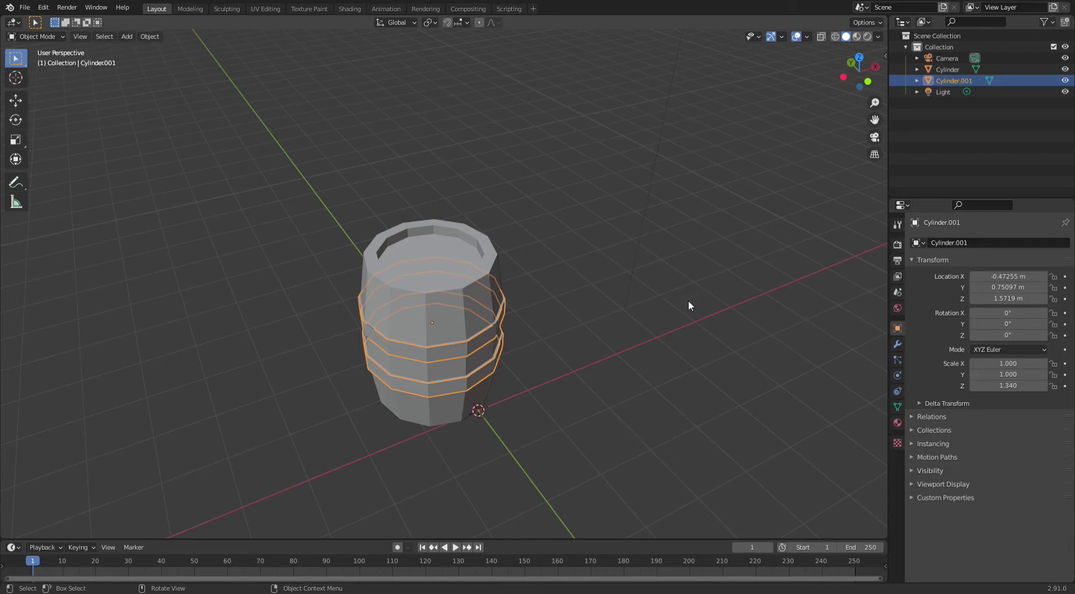
pyautogui.moveTo(674, 304); pyautogui.dragTo(683, 255, button='middle')
pyautogui.scroll(-1, 683, 255)
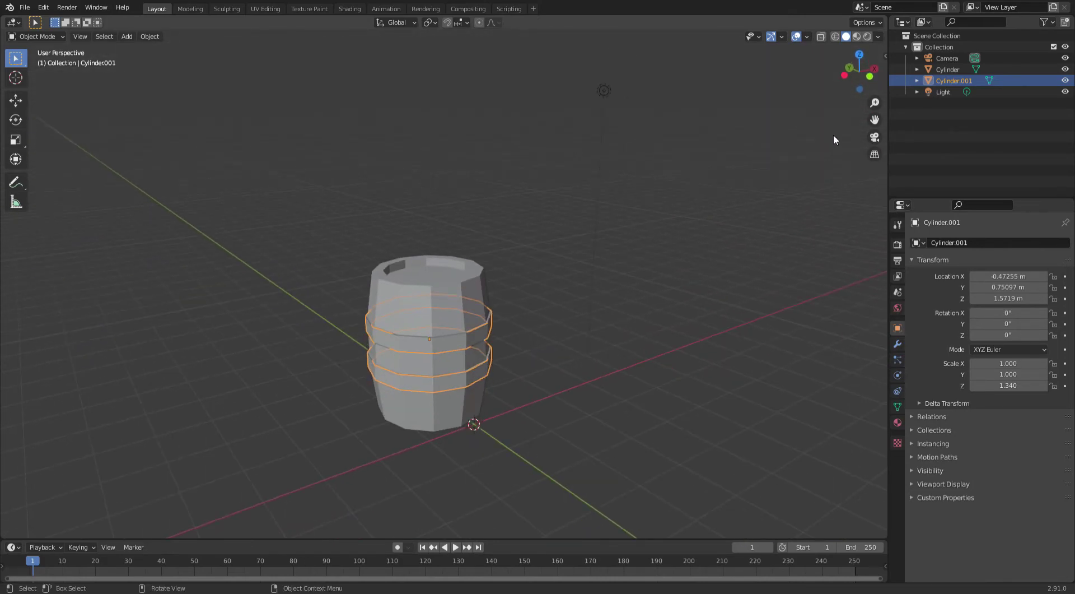
pyautogui.scroll(1, 674, 275)
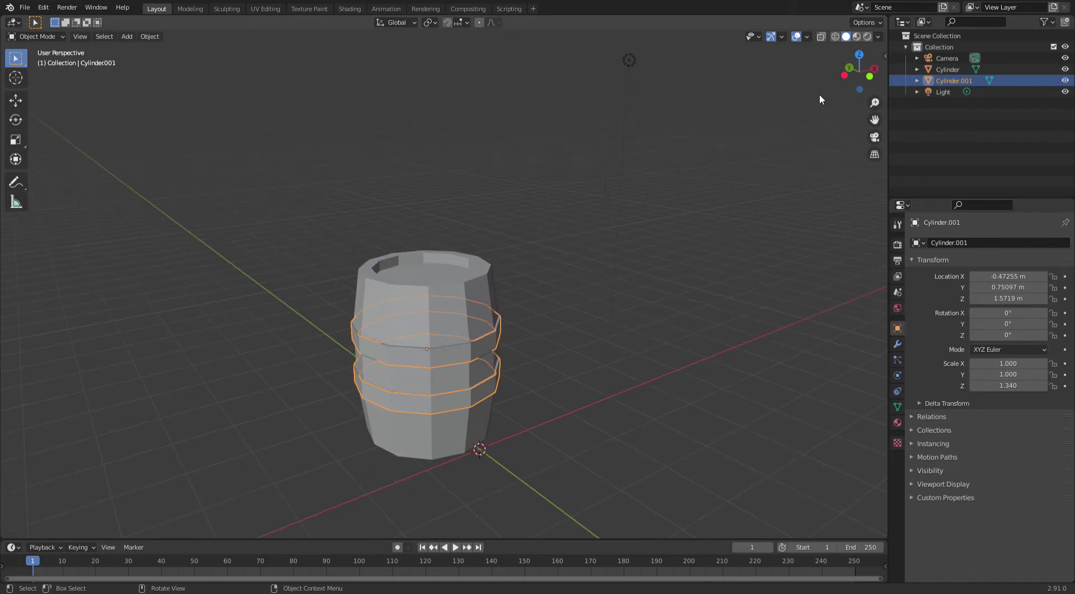
pyautogui.click(859, 41)
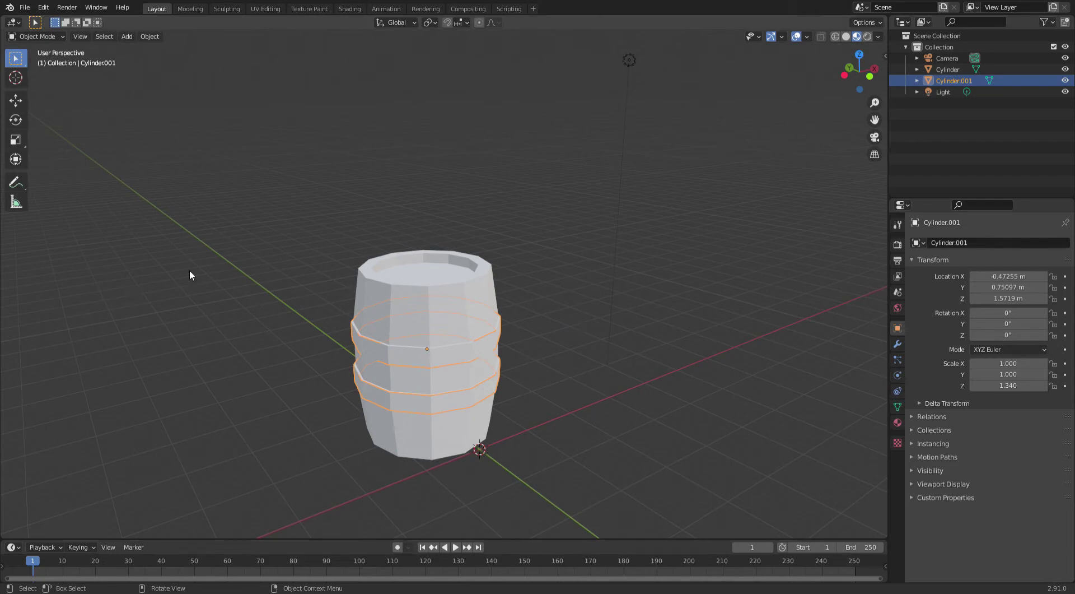
pyautogui.click(847, 37)
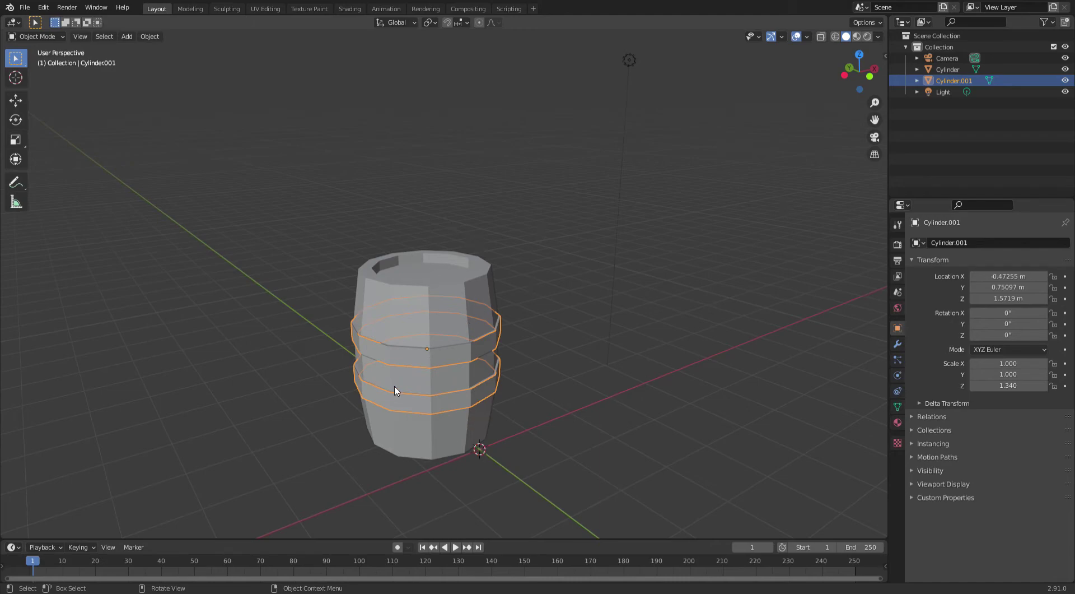
pyautogui.click(857, 36)
# Step: Create a new material on the barrel body and name it WoodMaterial
pyautogui.click(439, 304)
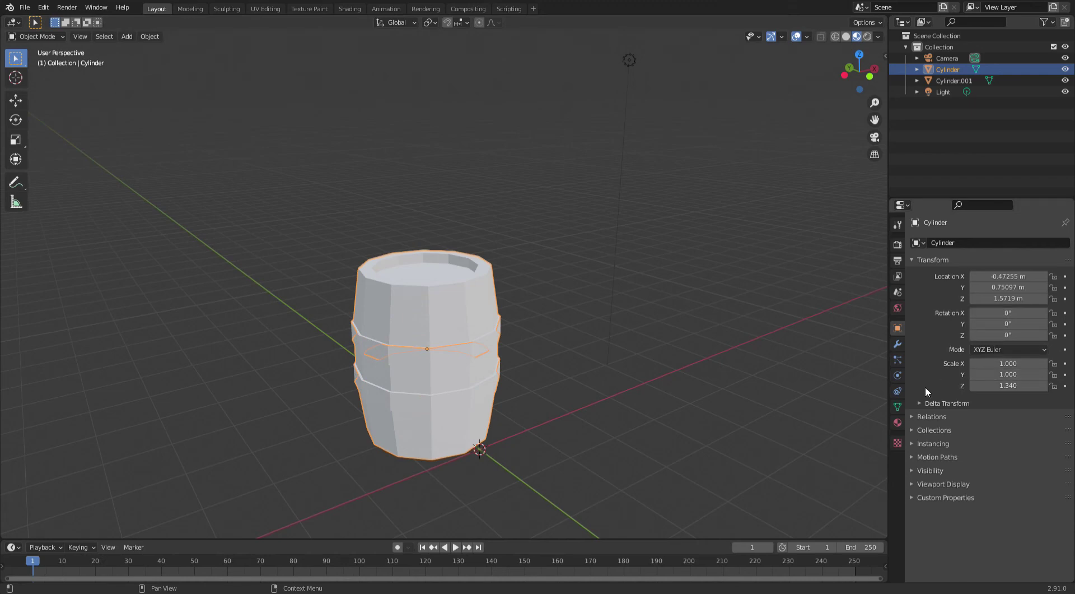
pyautogui.click(897, 422)
pyautogui.click(966, 288)
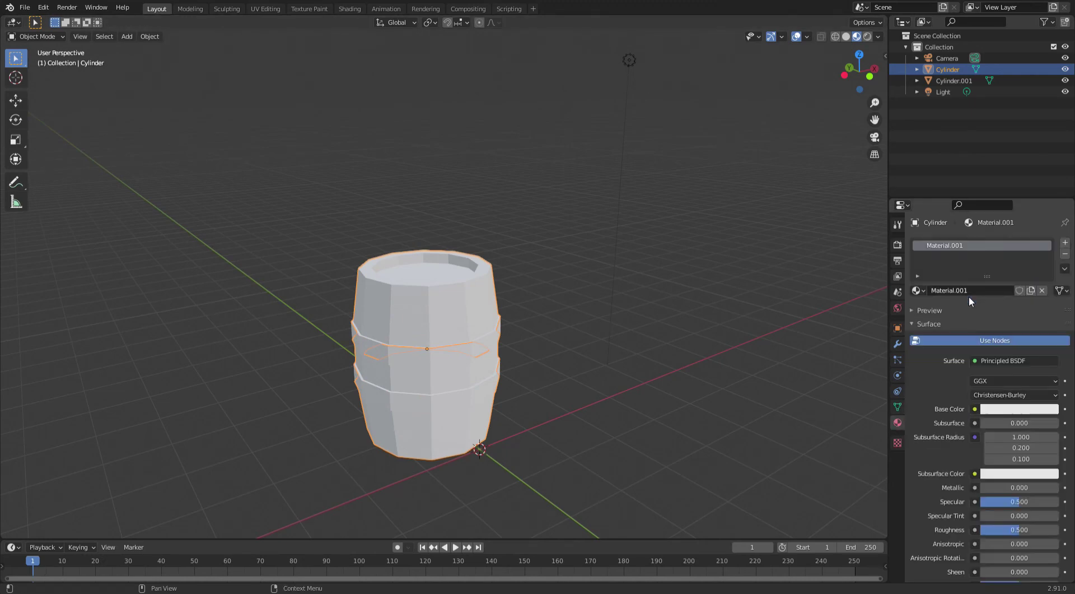
pyautogui.doubleClick(975, 292)
pyautogui.write('woodMaterial')
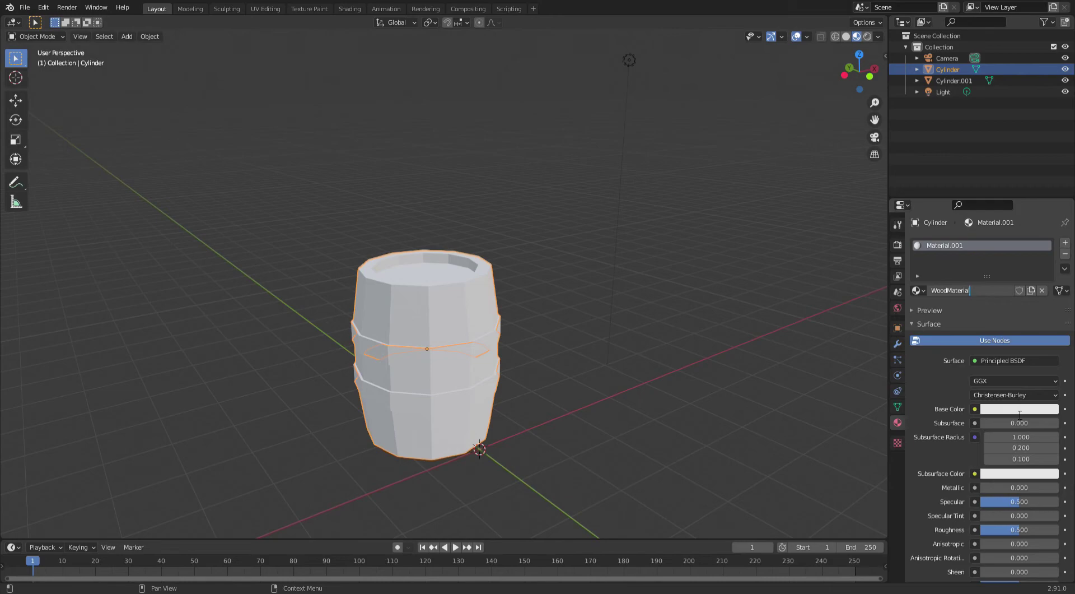
pyautogui.press('Return')
# Step: Set the wood material's base color to a dark reddish brown, with hue about 0.062 and saturation about 0.735
pyautogui.click(1018, 409)
pyautogui.click(987, 310)
pyautogui.moveTo(987, 311); pyautogui.dragTo(990, 317)
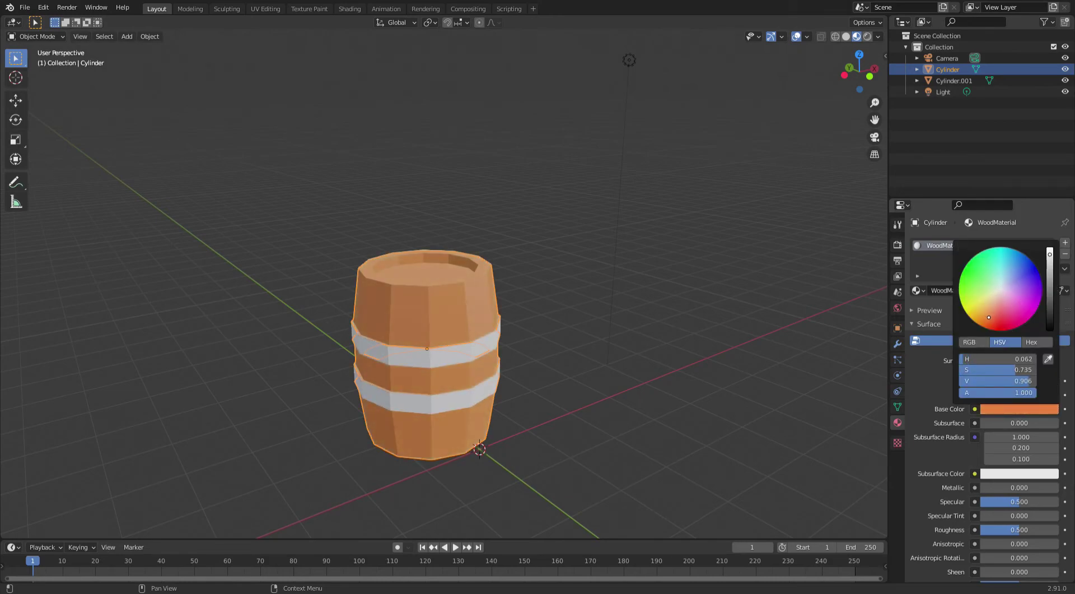
pyautogui.moveTo(1017, 382); pyautogui.dragTo(980, 381)
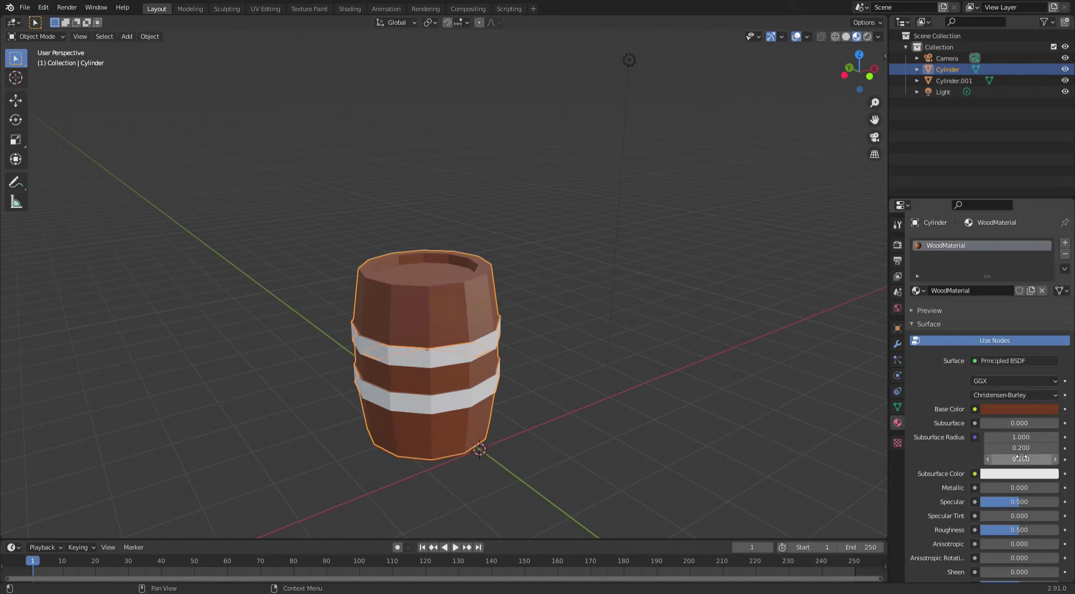
# Step: Set the wood material's Roughness to 1.000 and its Specular to about 0.365
pyautogui.scroll(-1, 1020, 463)
pyautogui.scroll(-1, 1020, 460)
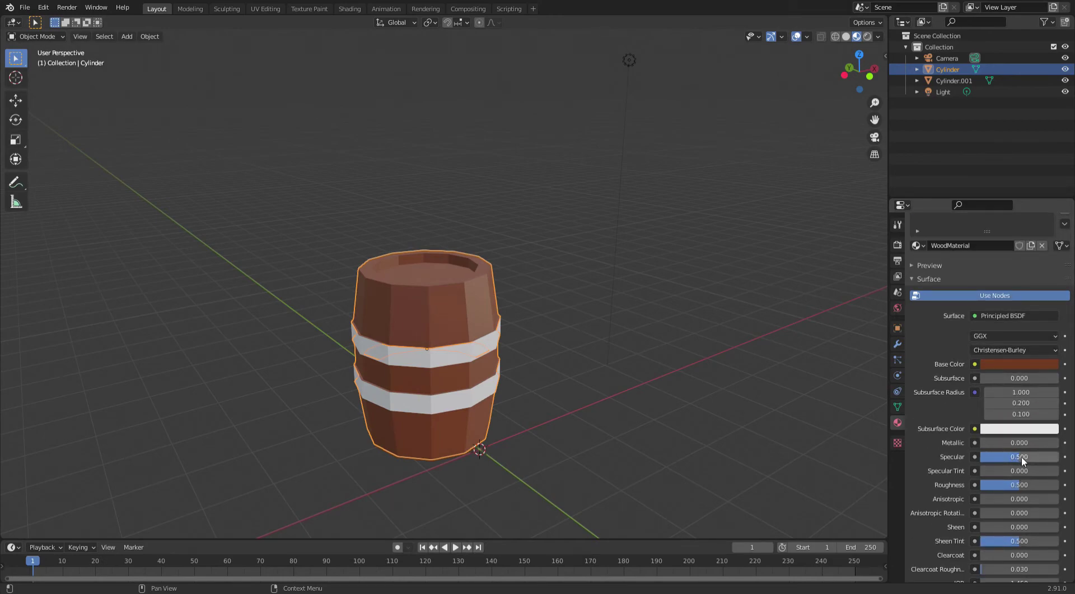
pyautogui.moveTo(1022, 457); pyautogui.dragTo(1058, 484)
pyautogui.moveTo(987, 457)
pyautogui.mouseDown()
pyautogui.moveTo(1038, 457)
pyautogui.moveTo(1007, 456)
pyautogui.mouseUp()
pyautogui.scroll(-1, 1015, 471)
pyautogui.scroll(3, 1020, 476)
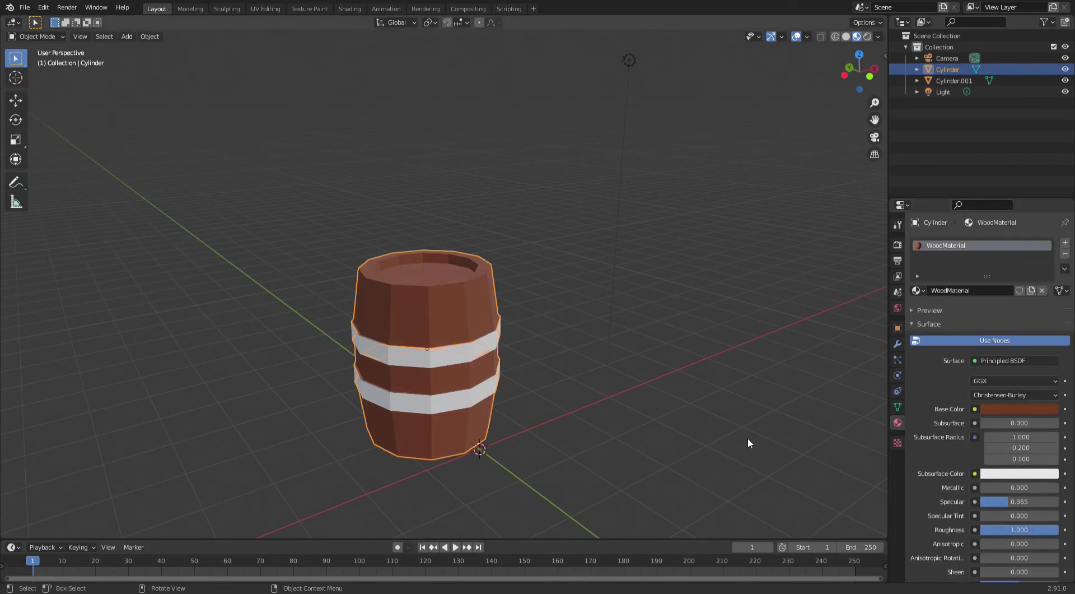
# Step: Create a new material on the separated bands and name it MetalMaterial
pyautogui.click(485, 357)
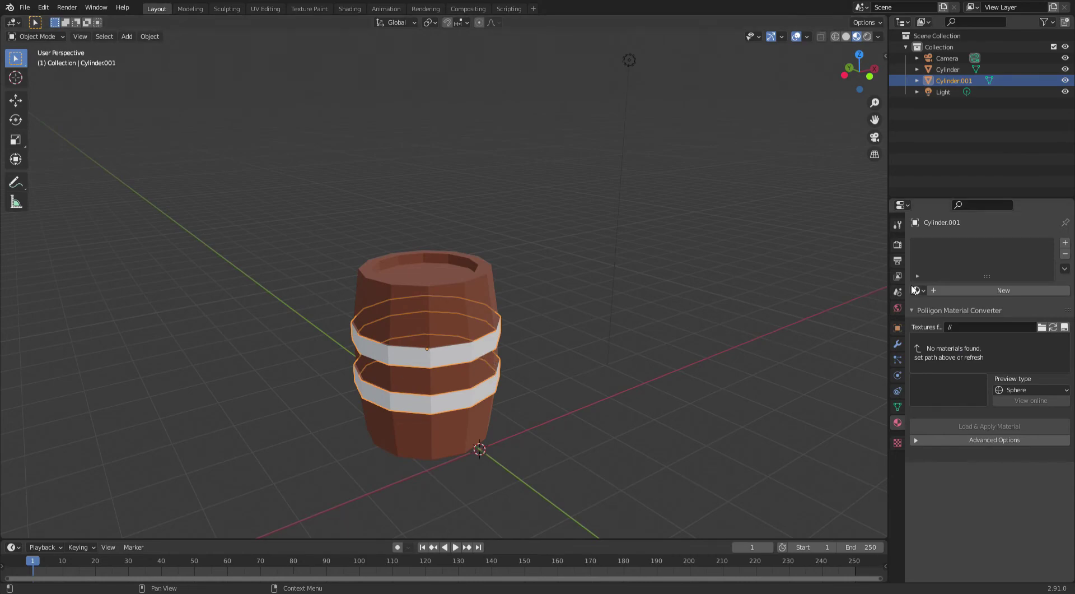
pyautogui.click(974, 289)
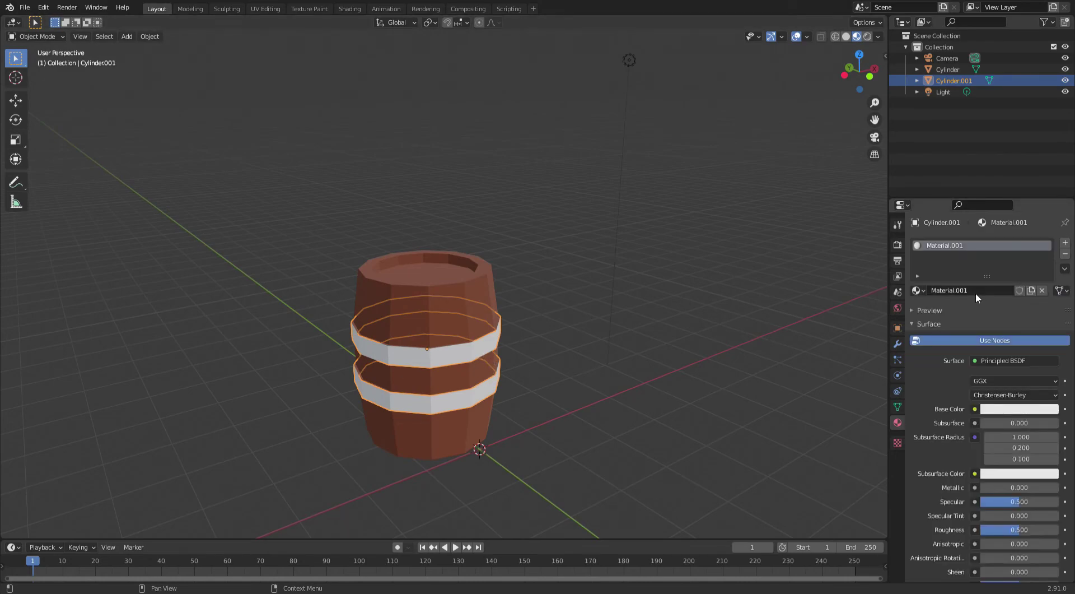
pyautogui.doubleClick(975, 290)
pyautogui.write('MetalMaterial')
pyautogui.press('Return')
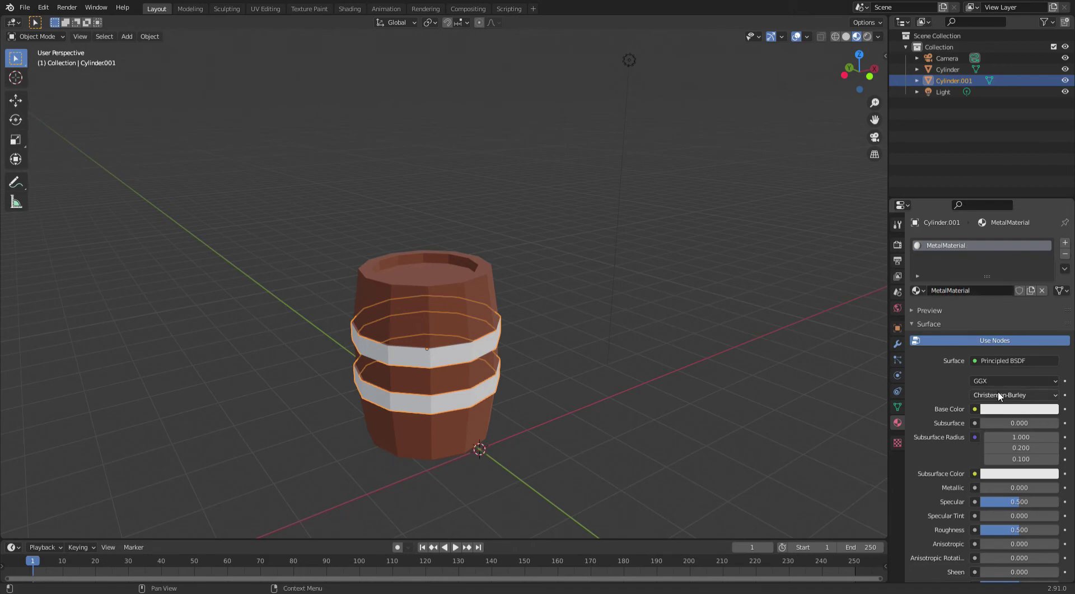
# Step: Give the metal material a dark grey base color, with Metallic about 0.652, Specular about 0.918 and Roughness about 0.461
pyautogui.click(999, 409)
pyautogui.moveTo(1045, 296); pyautogui.dragTo(1050, 311)
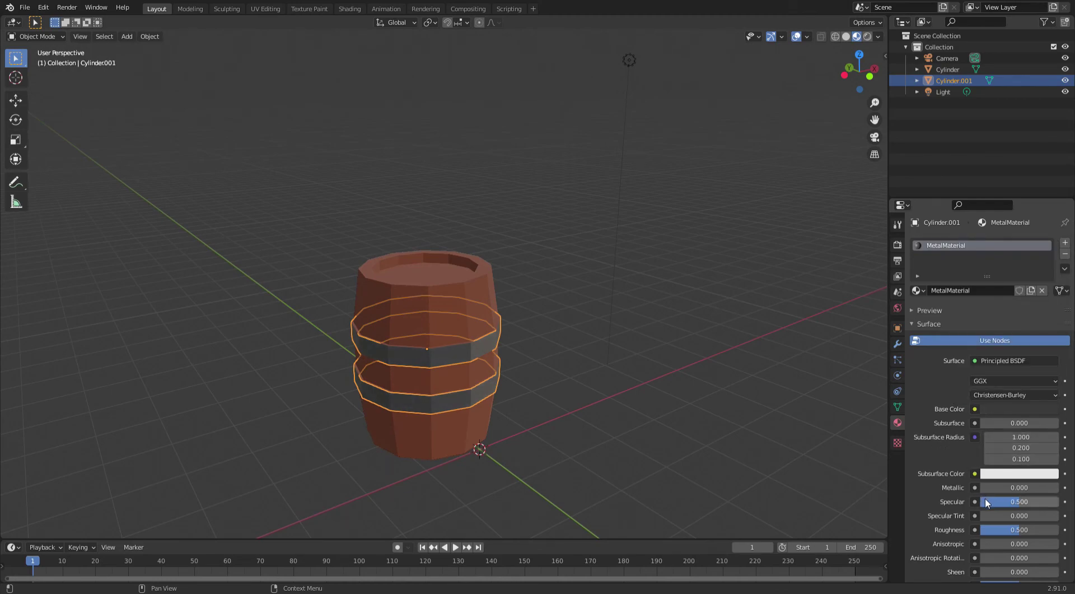
pyautogui.moveTo(1012, 500); pyautogui.dragTo(1045, 500)
pyautogui.scroll(-2, 1053, 500)
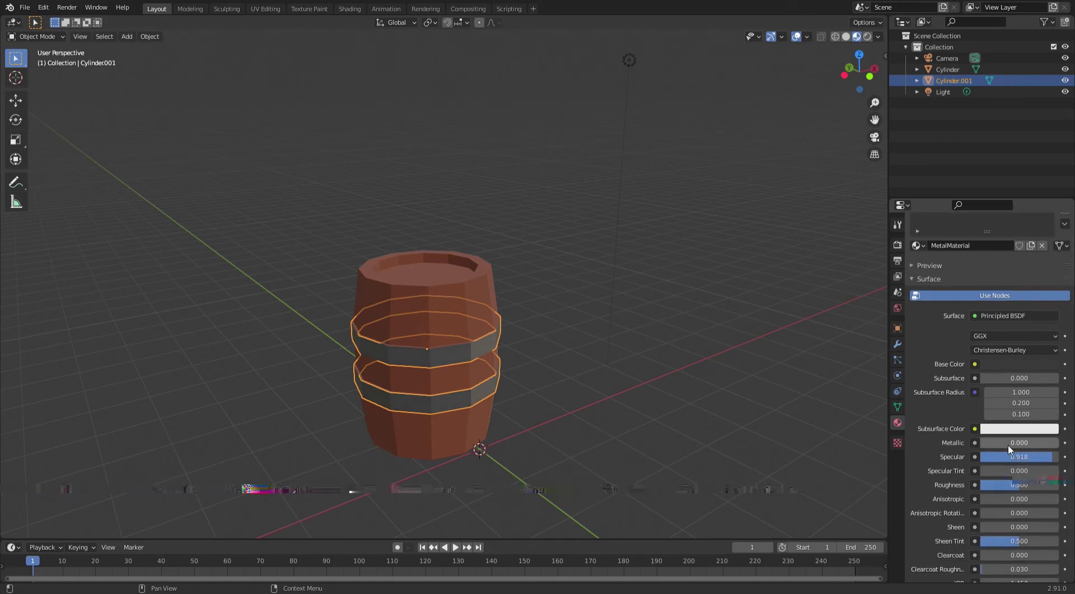
pyautogui.moveTo(1011, 445); pyautogui.dragTo(1047, 462)
pyautogui.scroll(-1, 1035, 472)
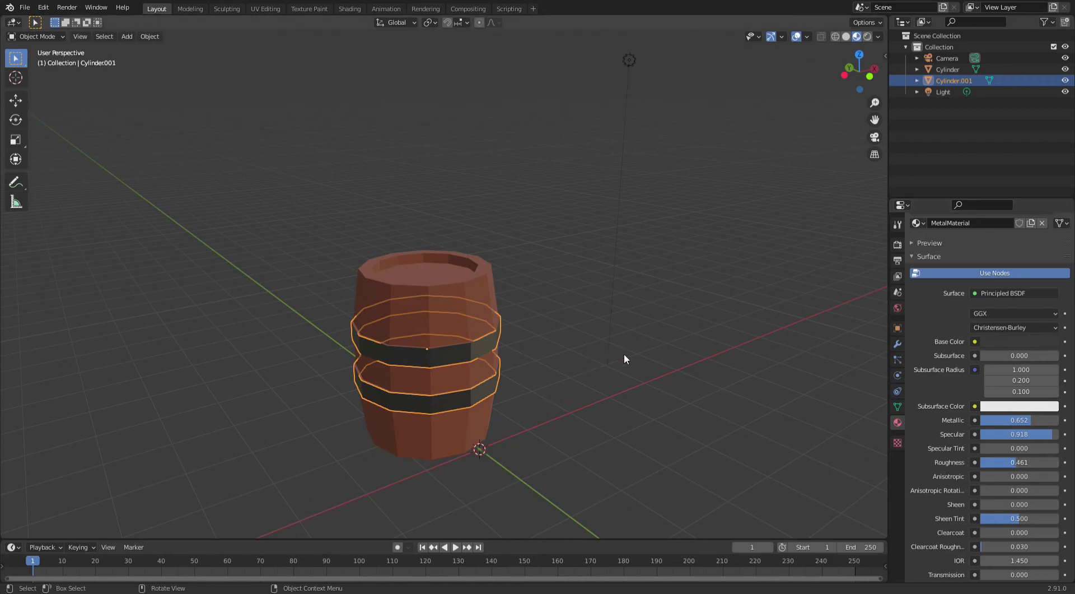
# Step: Add the barrel body to the selection and join it with the bands into one object
pyautogui.moveTo(625, 358); pyautogui.dragTo(640, 338, button='middle')
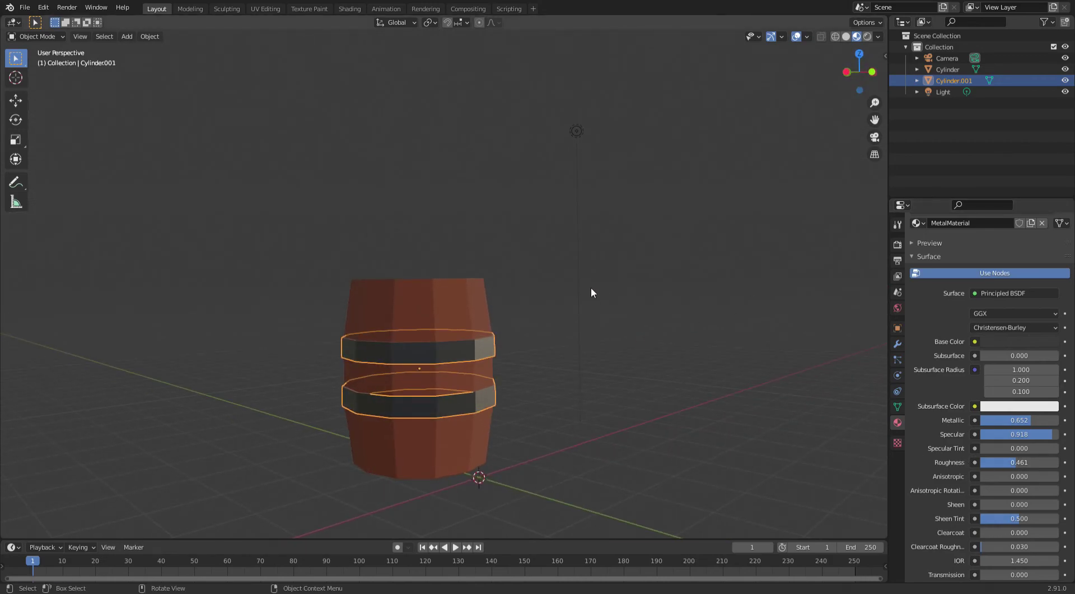
pyautogui.keyDown('shift'); pyautogui.click(437, 303); pyautogui.keyUp('shift')
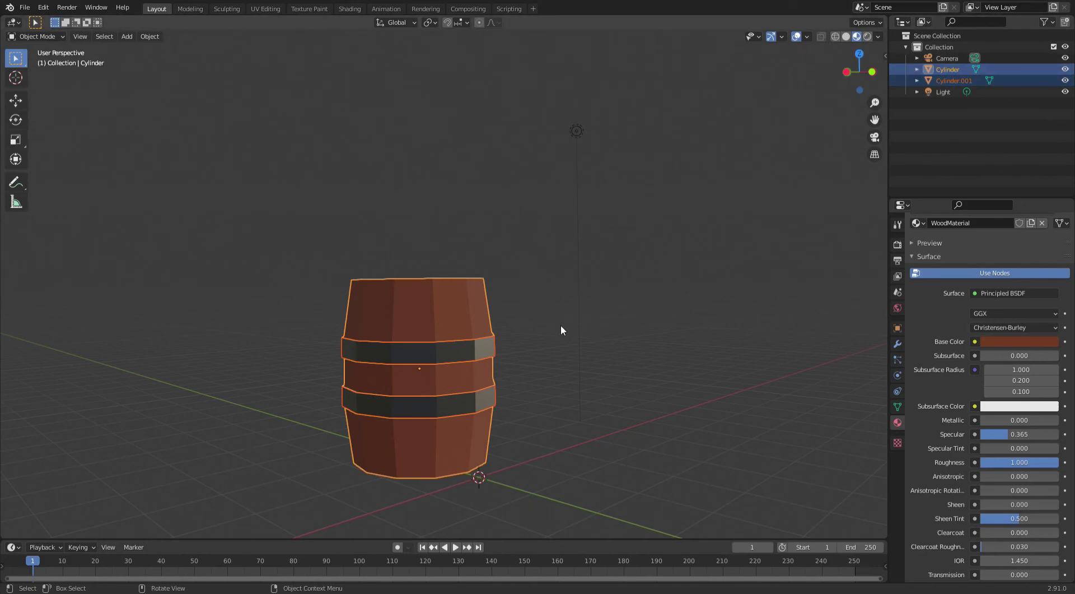
pyautogui.click(149, 38)
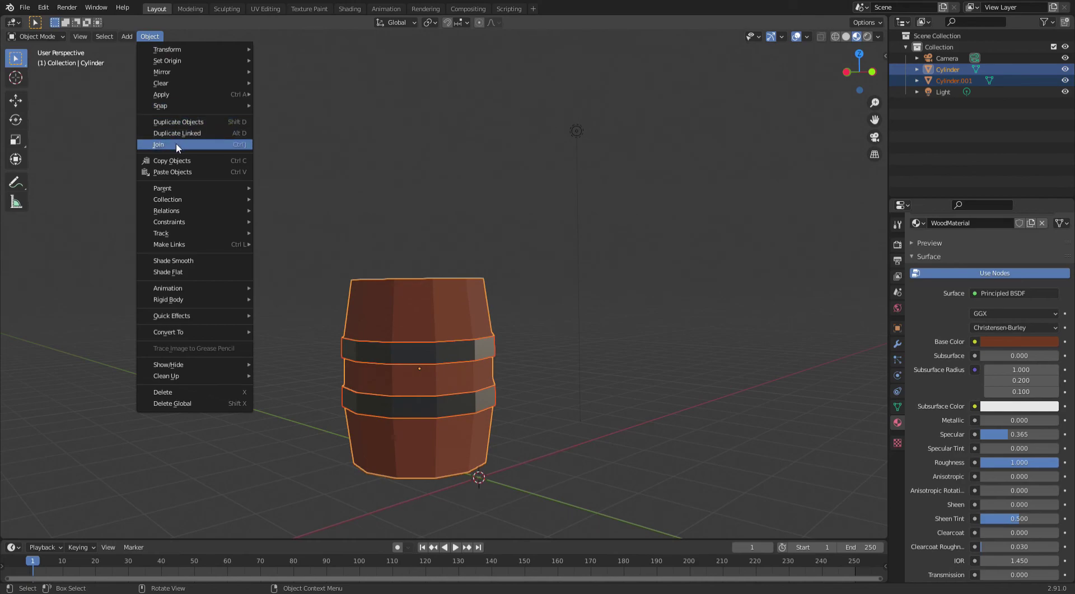
pyautogui.click(176, 144)
# Step: Move the joined barrel by about 0.497 m in X, 0.083 m in Y and -0.231 m in Z
pyautogui.moveTo(593, 172); pyautogui.dragTo(619, 247, button='middle')
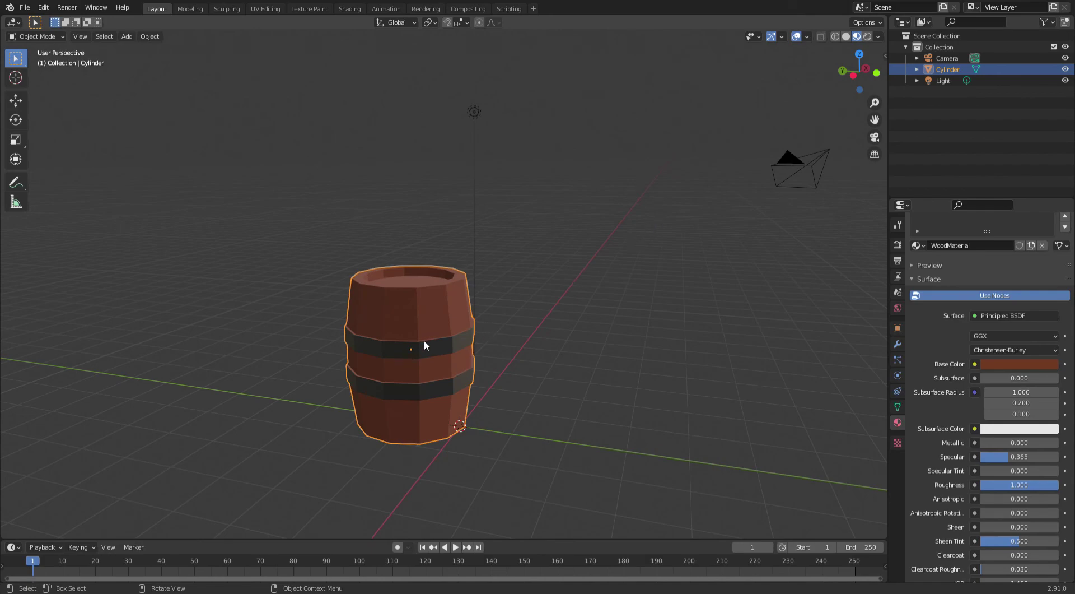
pyautogui.moveTo(633, 294); pyautogui.dragTo(577, 292, button='middle')
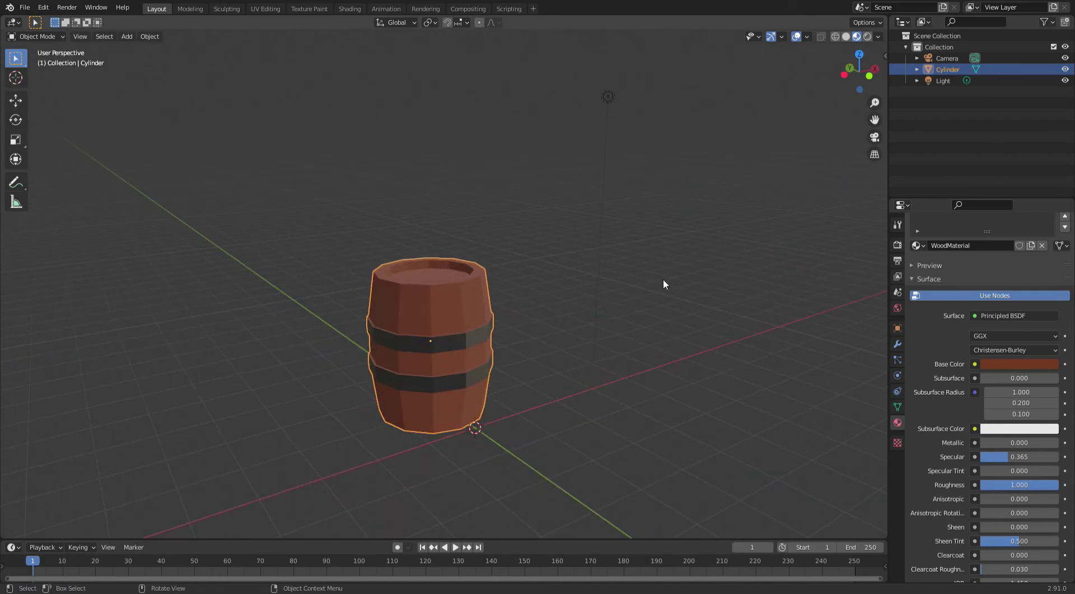
pyautogui.moveTo(518, 331); pyautogui.dragTo(557, 351, button='middle')
pyautogui.click(875, 137)
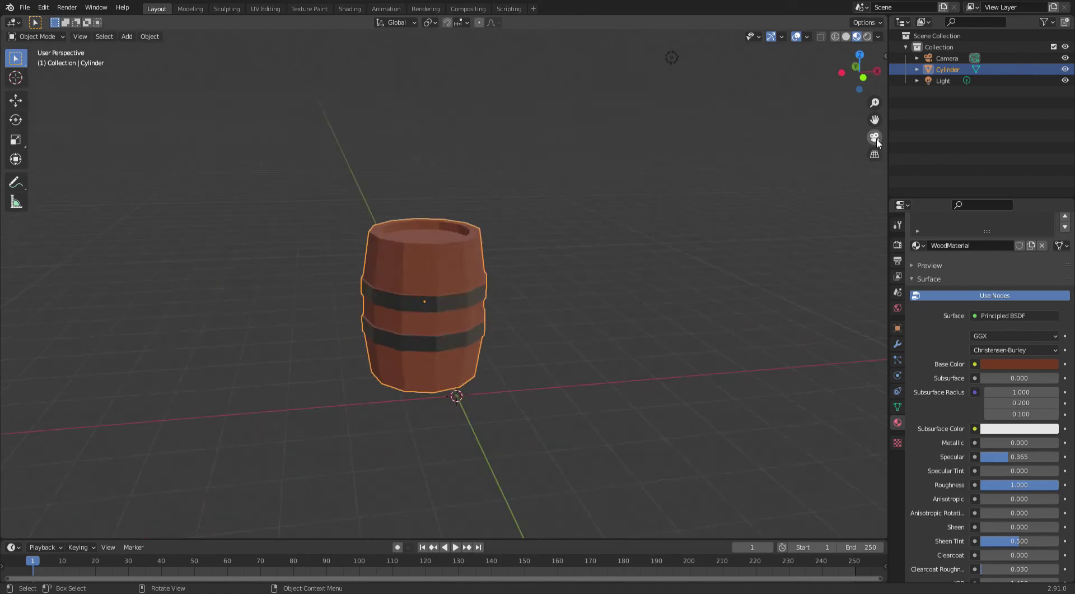
pyautogui.moveTo(876, 140); pyautogui.dragTo(505, 302, button='middle')
pyautogui.click(513, 302)
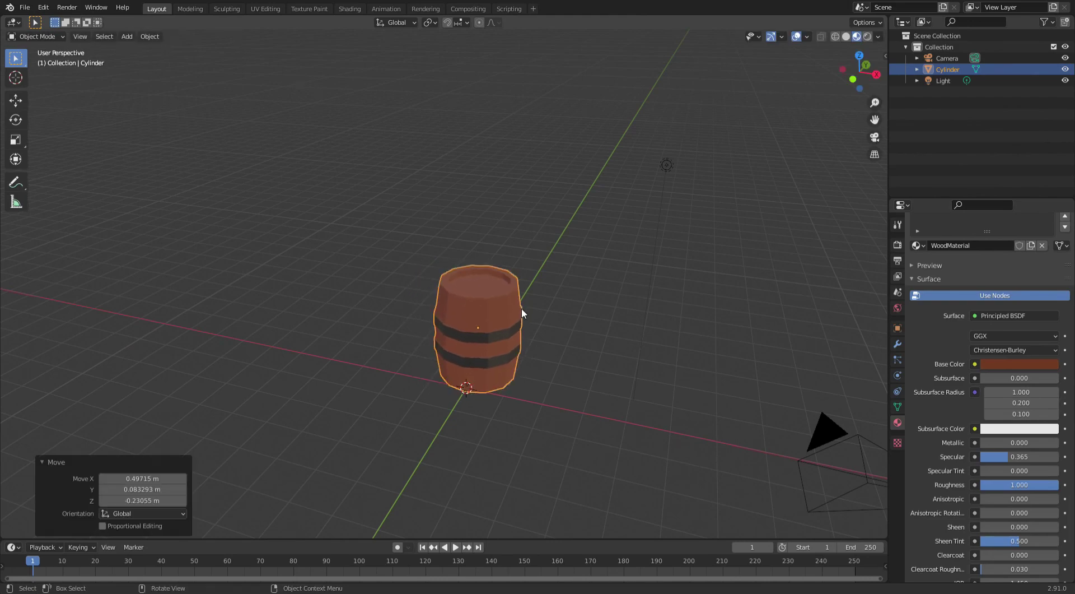